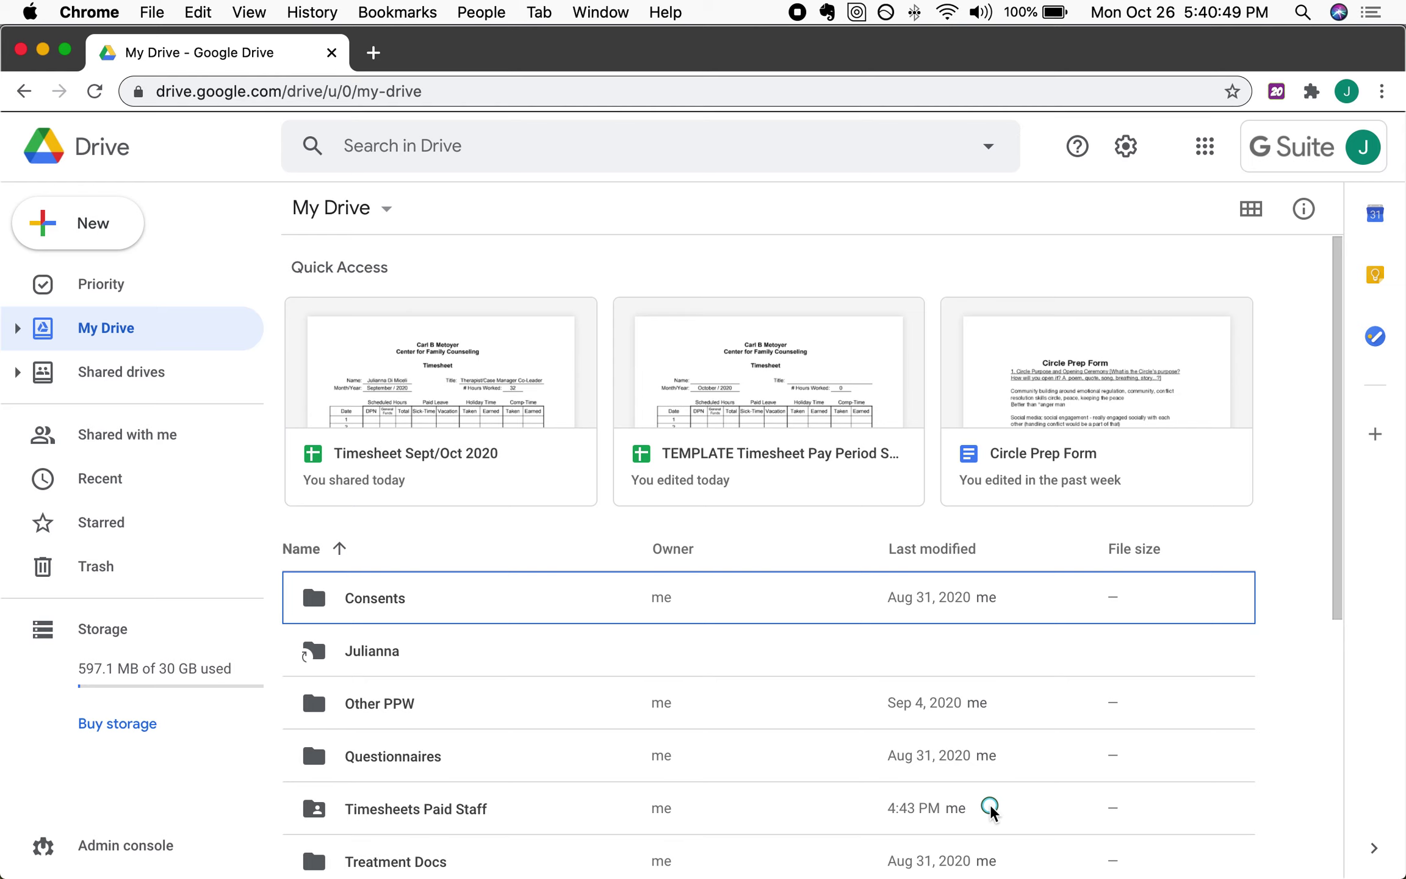
- List the shared drives and open the Agency Paperwork shared drive
{"action": "scroll", "coordinate": [484, 633], "scroll_direction": "down", "scroll_amount": 3}
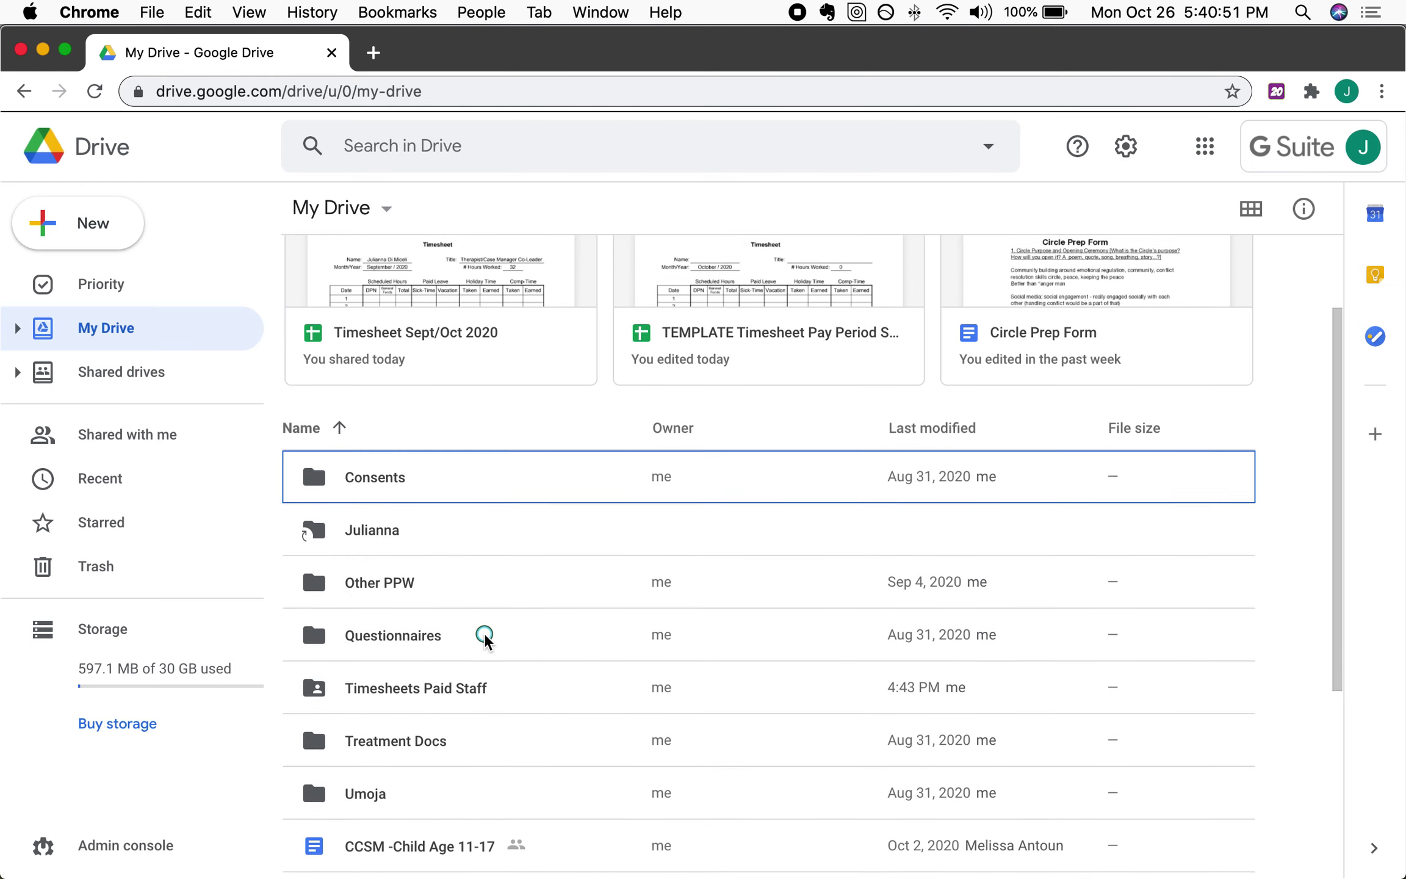
{"action": "scroll", "coordinate": [484, 633], "scroll_direction": "down", "scroll_amount": 1}
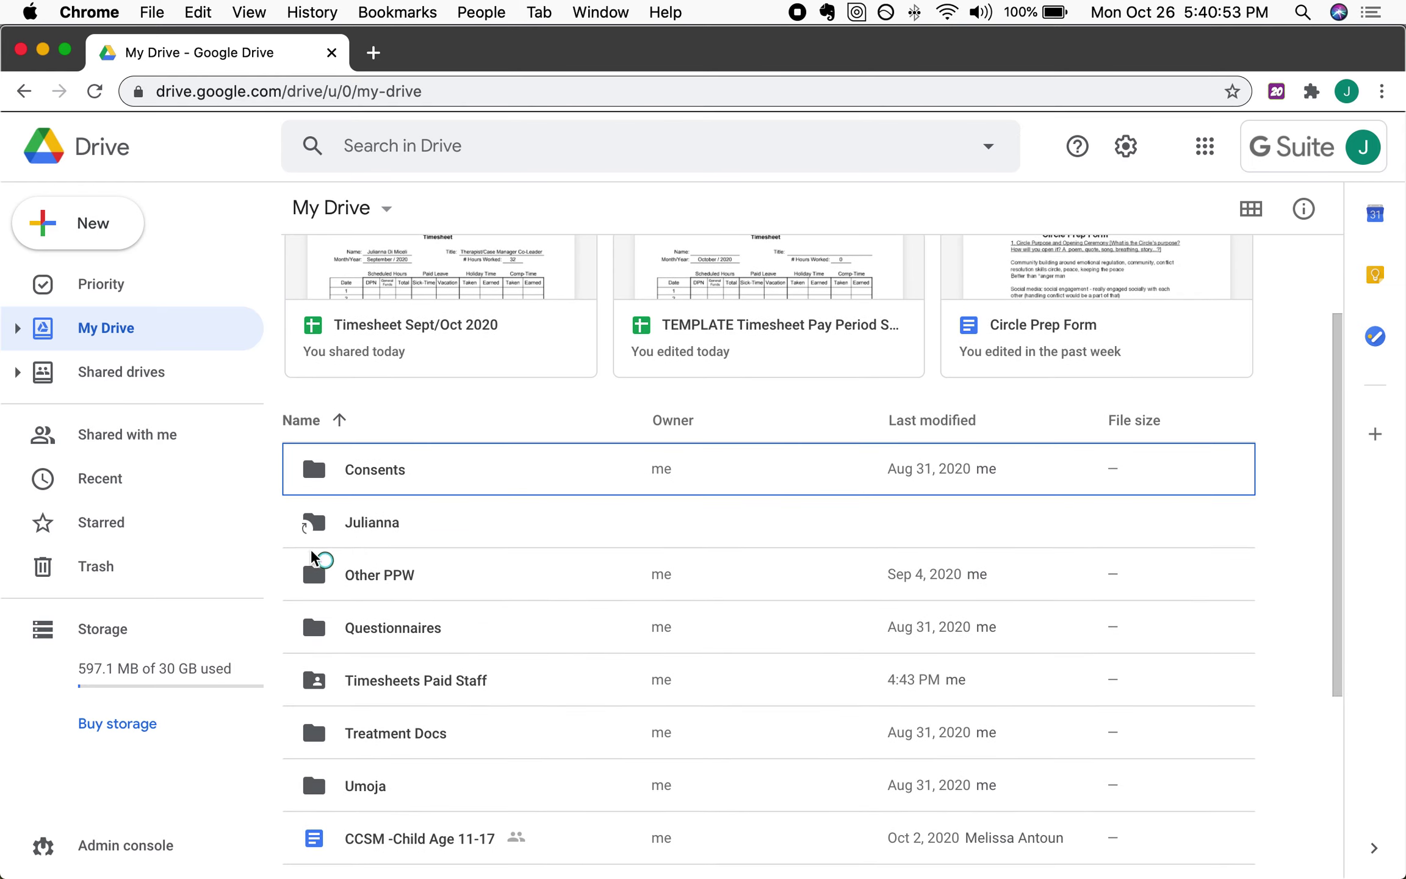
{"action": "left_click", "coordinate": [207, 384]}
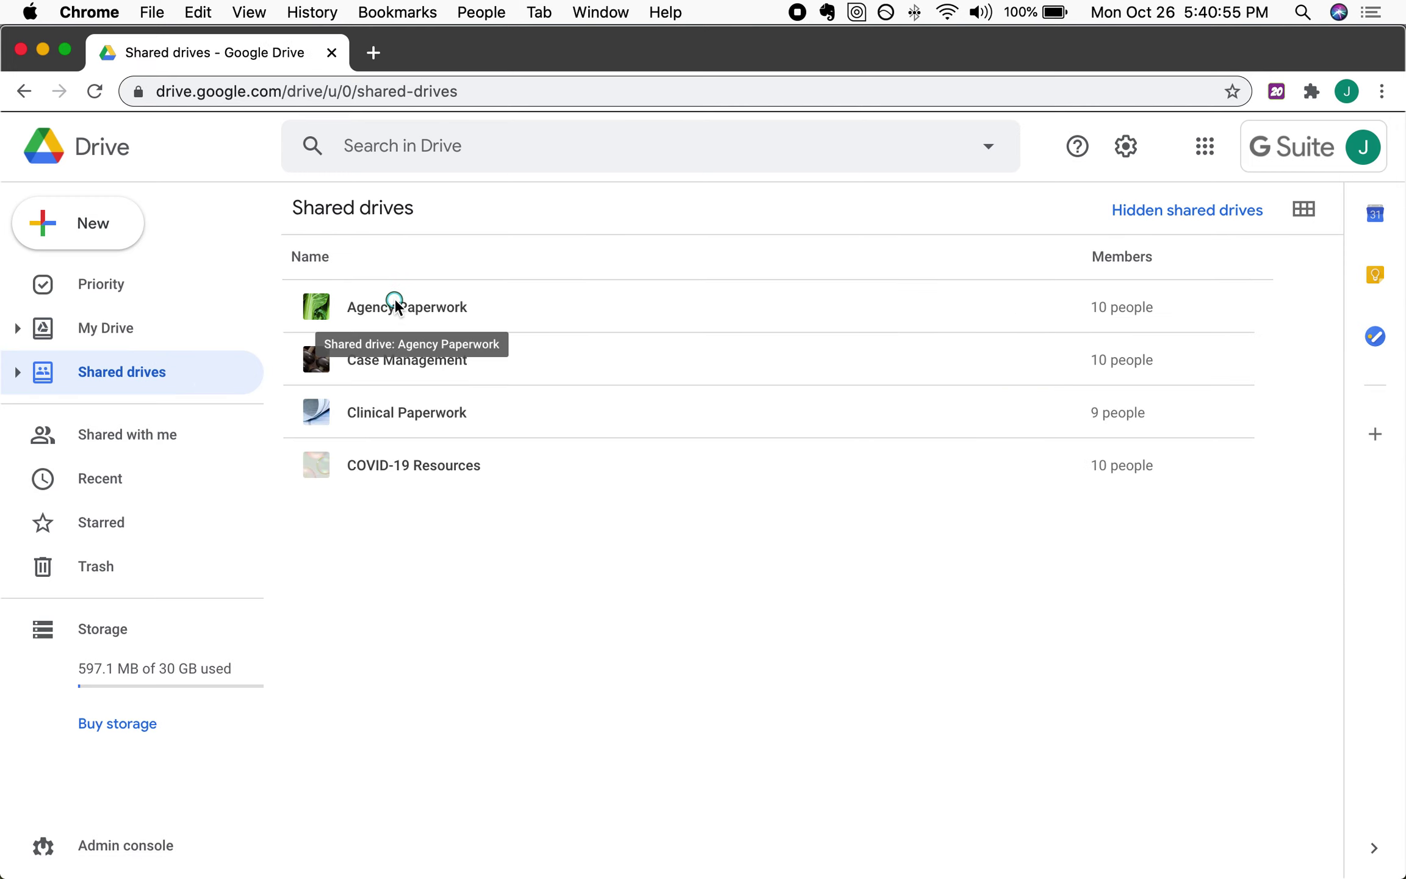
{"action": "double_click", "coordinate": [394, 302]}
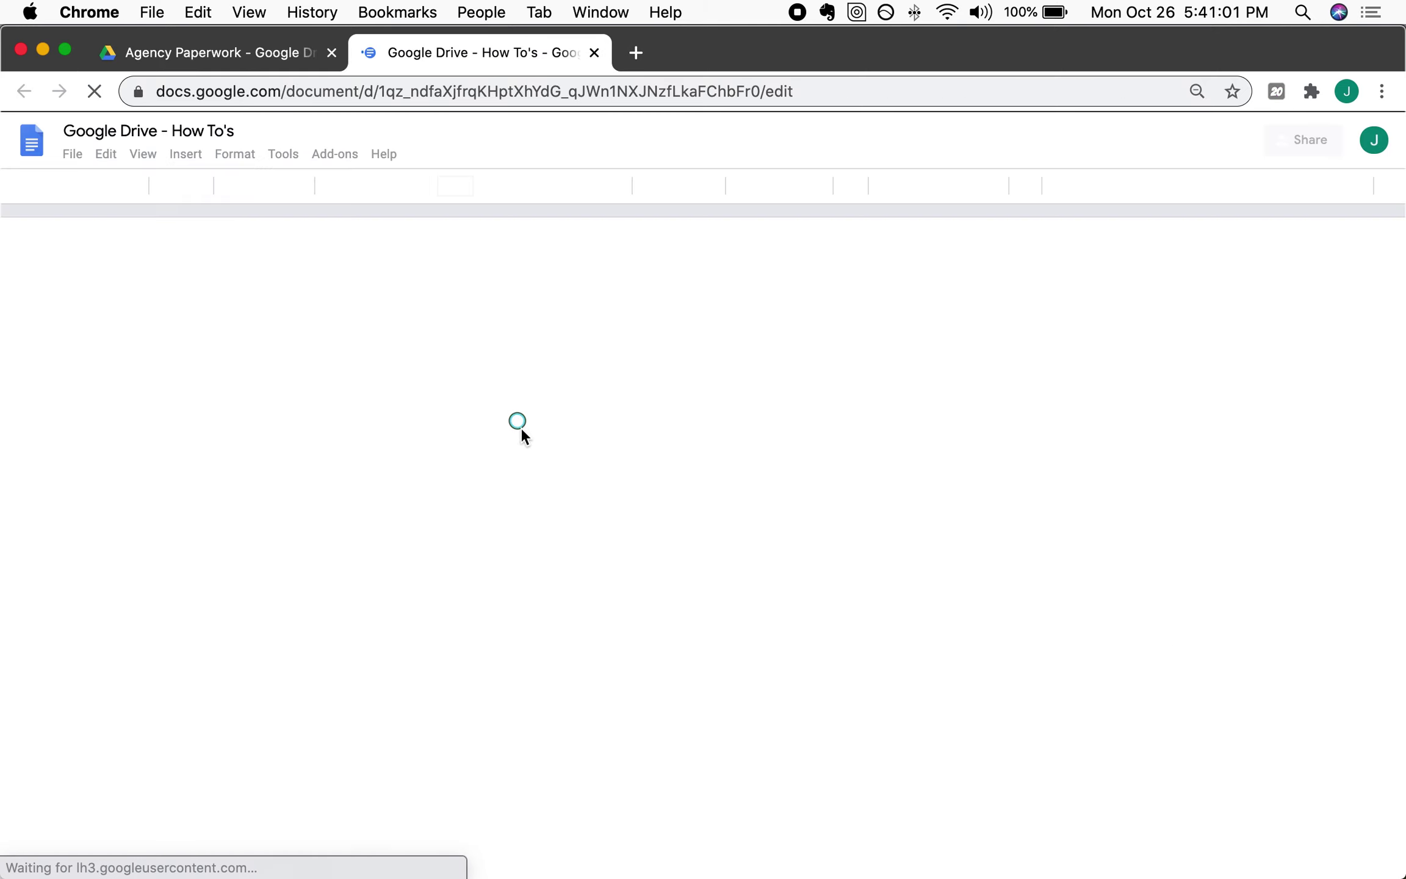
- Scroll the Google Drive - How To's document to its Timesheets instructions
{"action": "scroll", "coordinate": [562, 581], "scroll_direction": "down", "scroll_amount": 10}
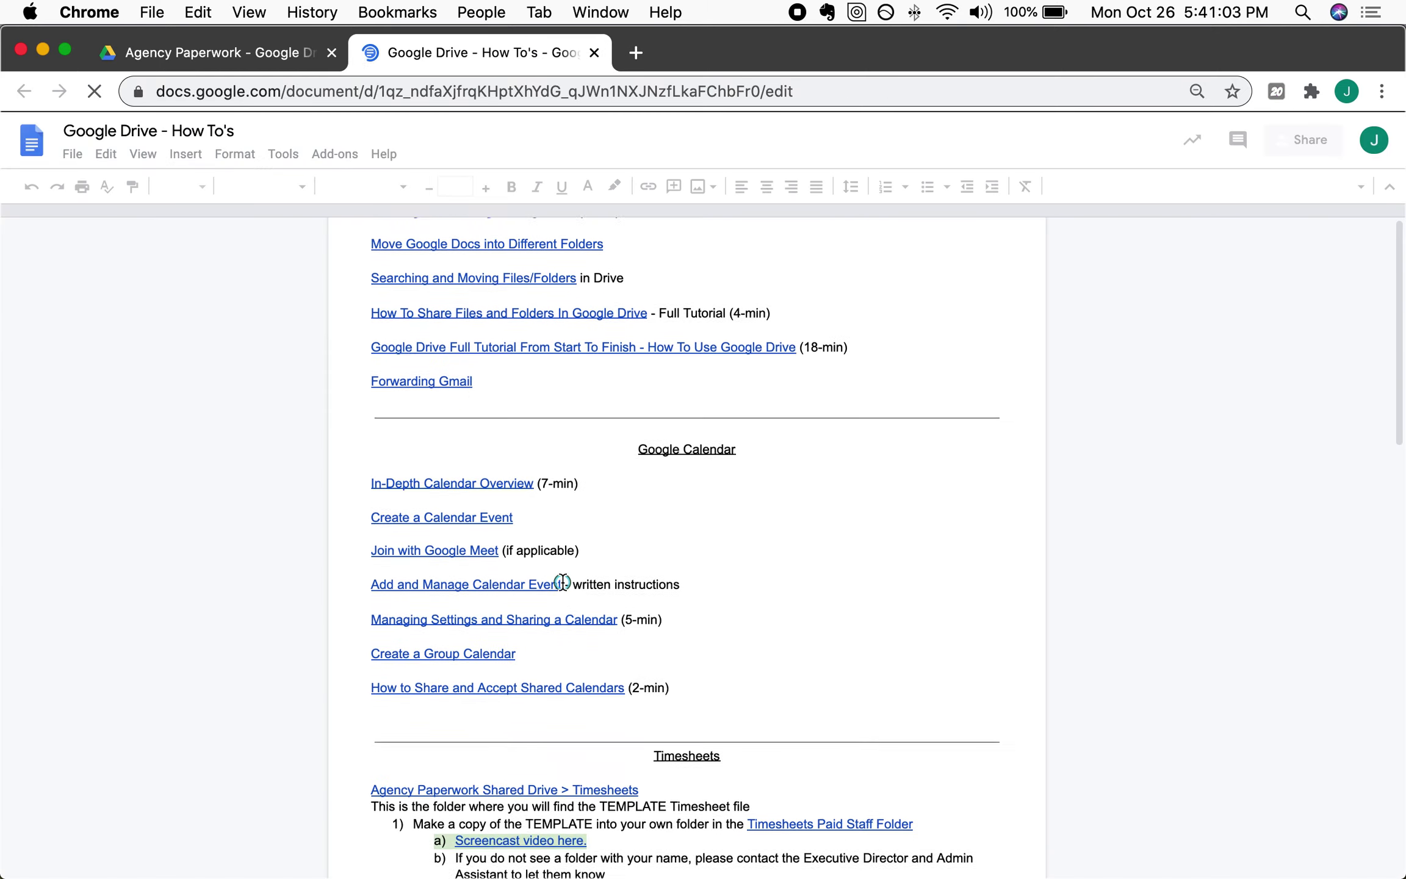
{"action": "scroll", "coordinate": [562, 581], "scroll_direction": "down", "scroll_amount": 5}
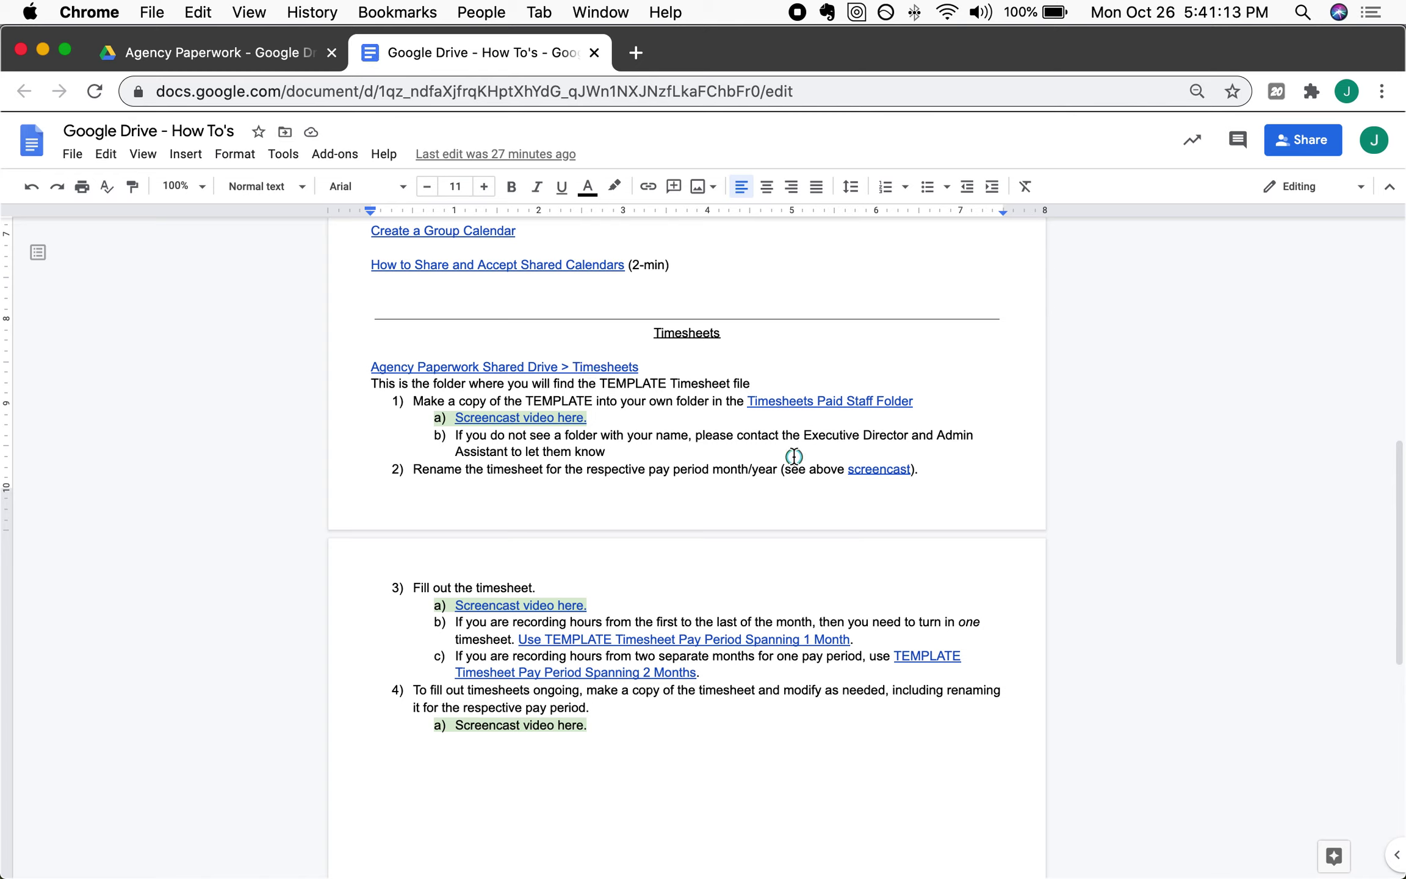
{"action": "scroll", "coordinate": [717, 493], "scroll_direction": "up", "scroll_amount": 1}
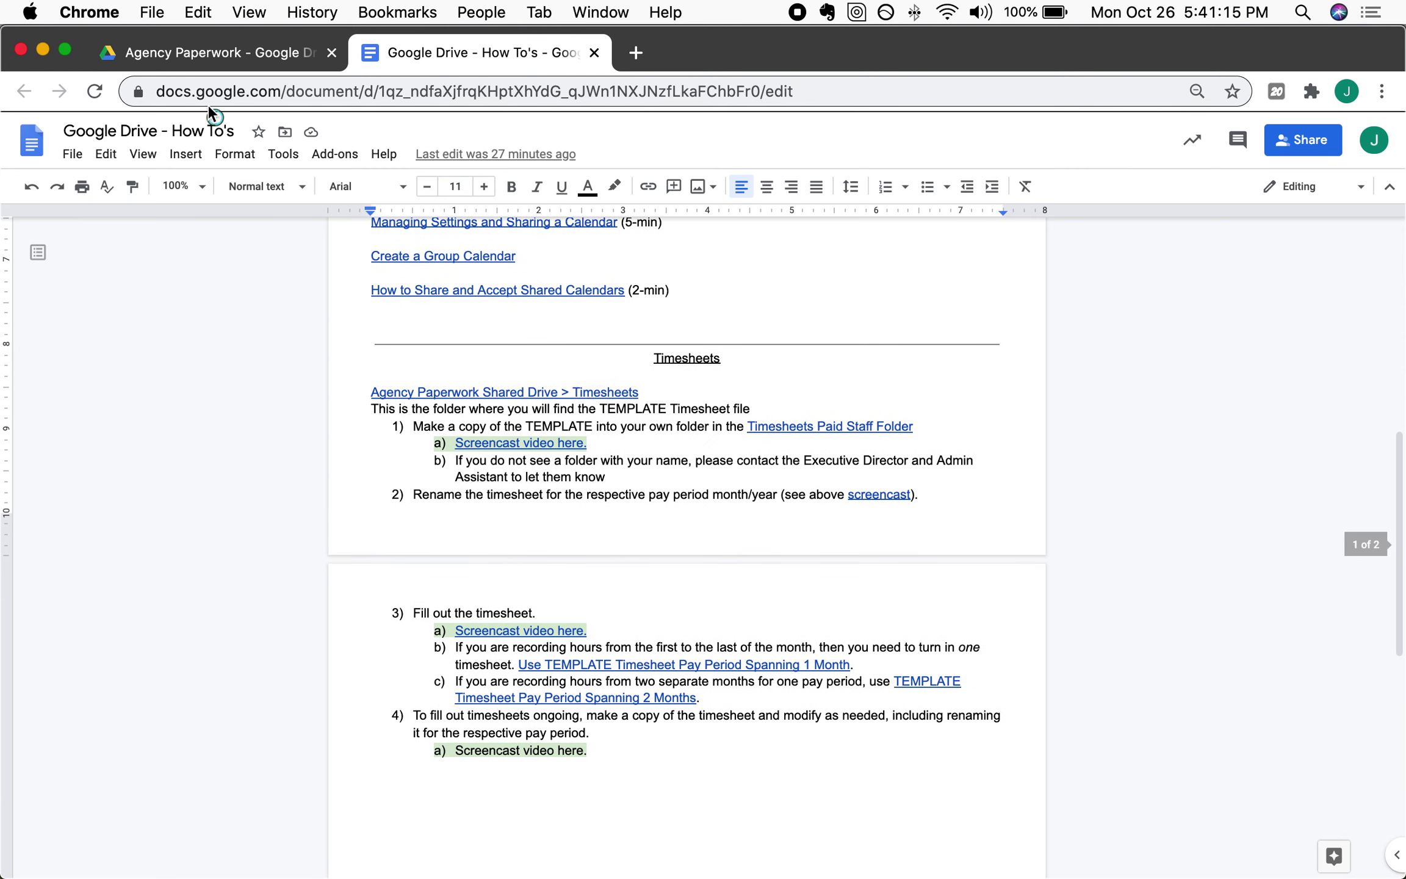
- Go from Agency Paperwork in Drive into its Timesheets folder
{"action": "left_click", "coordinate": [196, 54]}
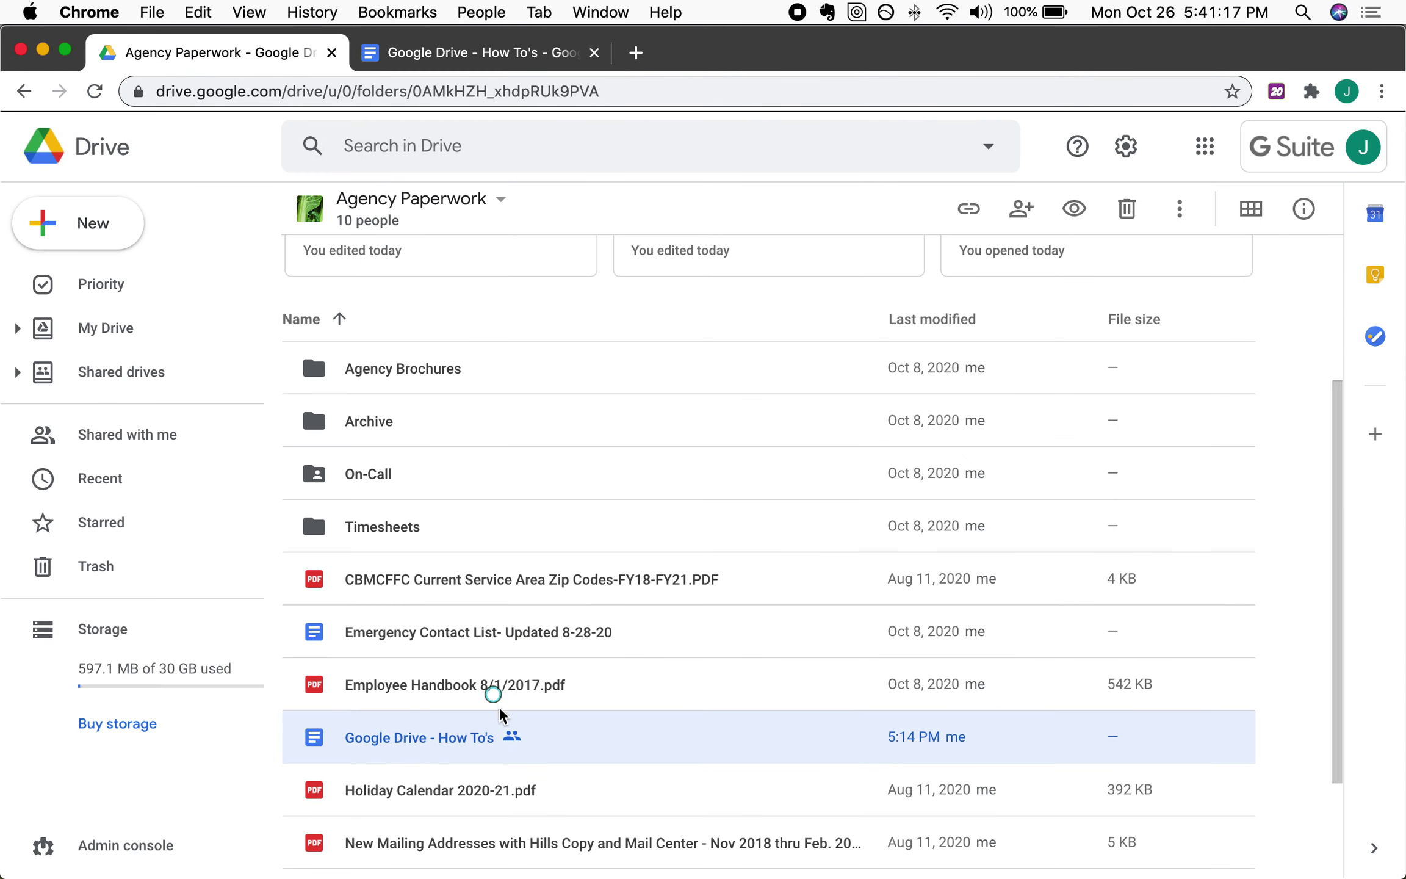
{"action": "left_click", "coordinate": [480, 543]}
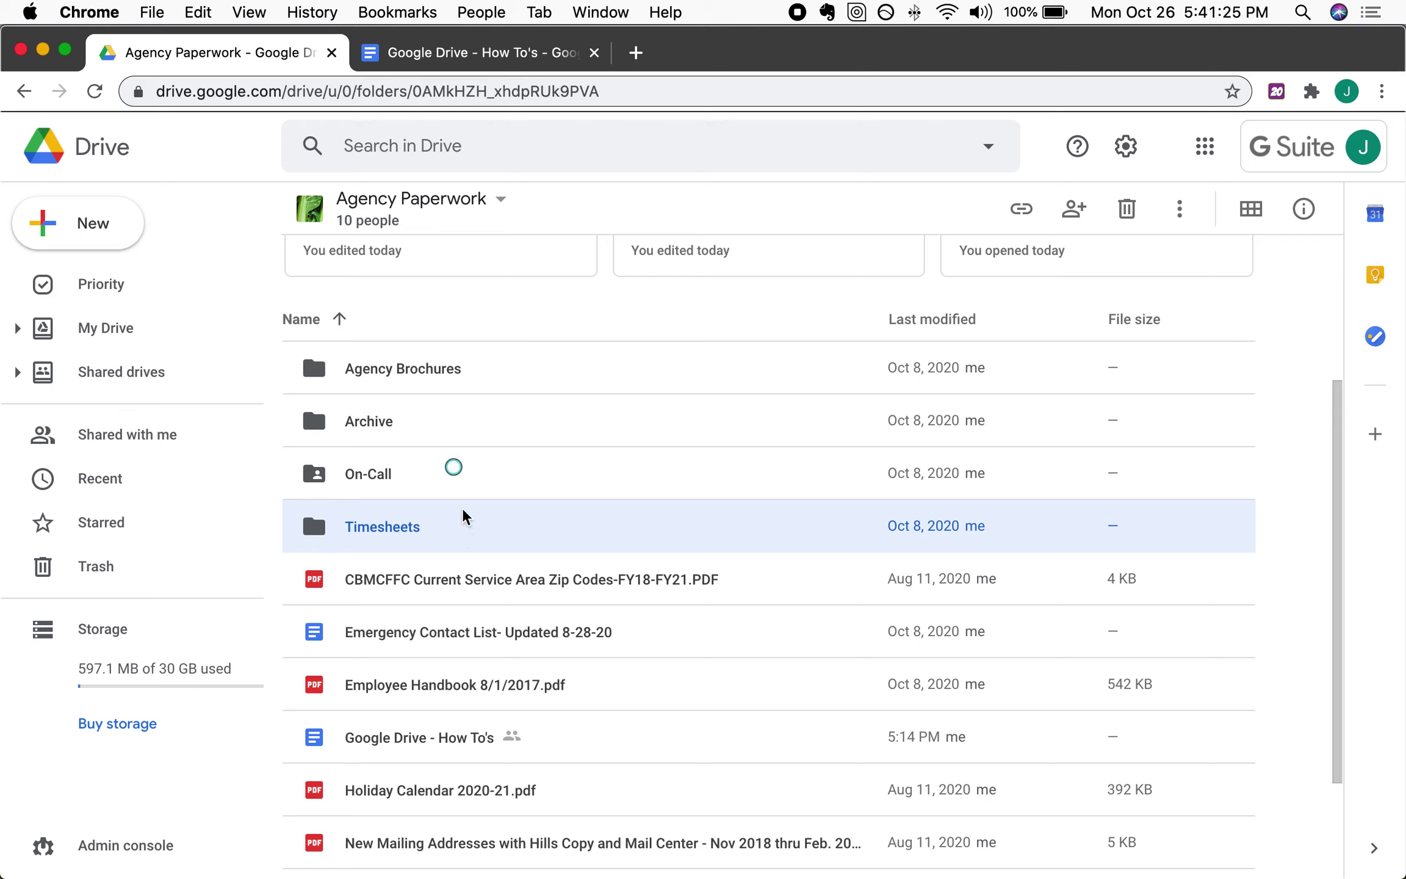
{"action": "left_click", "coordinate": [18, 372]}
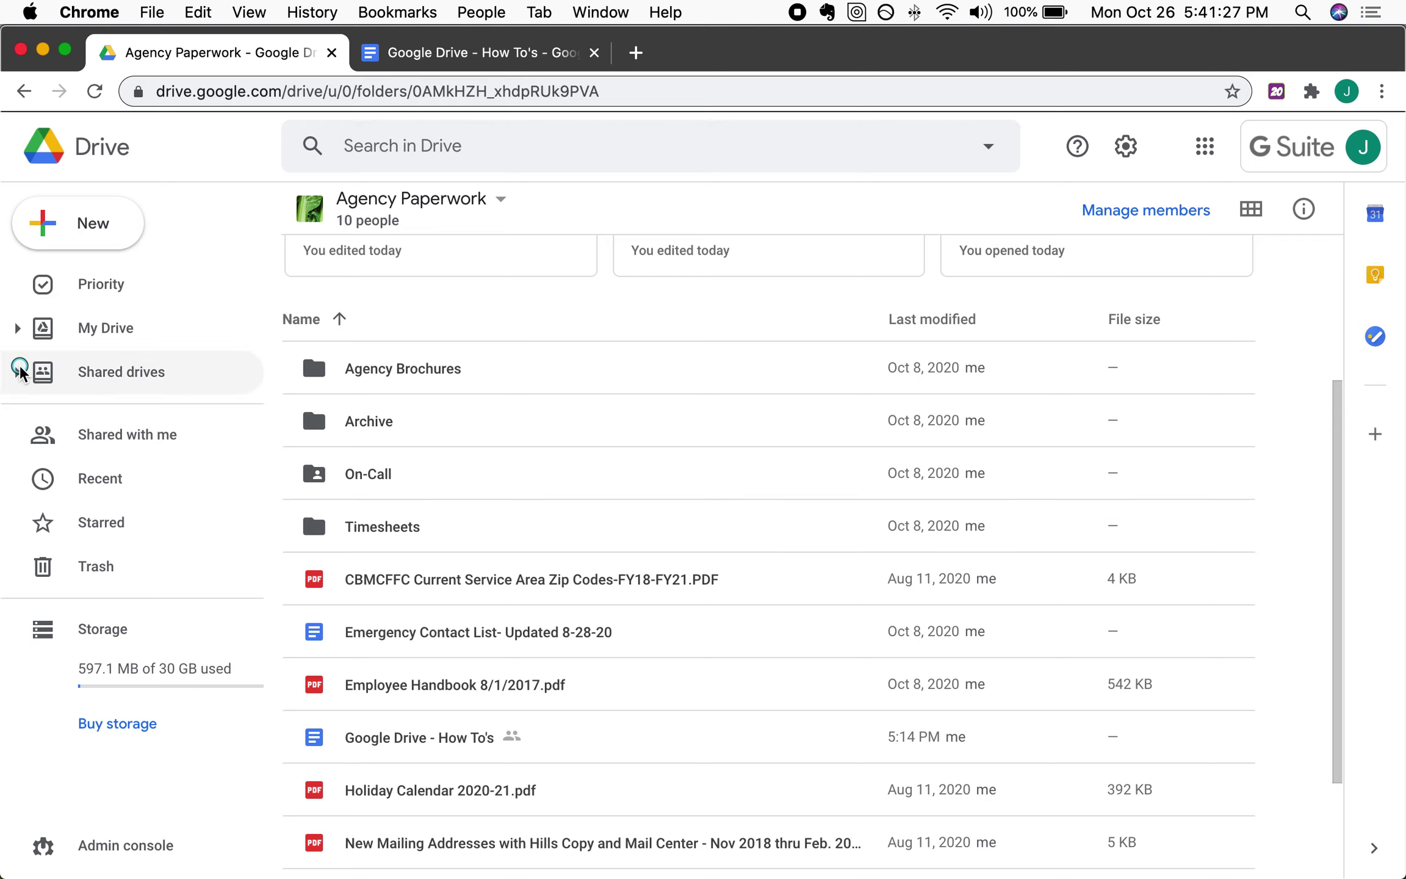
{"action": "left_click", "coordinate": [513, 527]}
{"action": "double_click", "coordinate": [513, 525]}
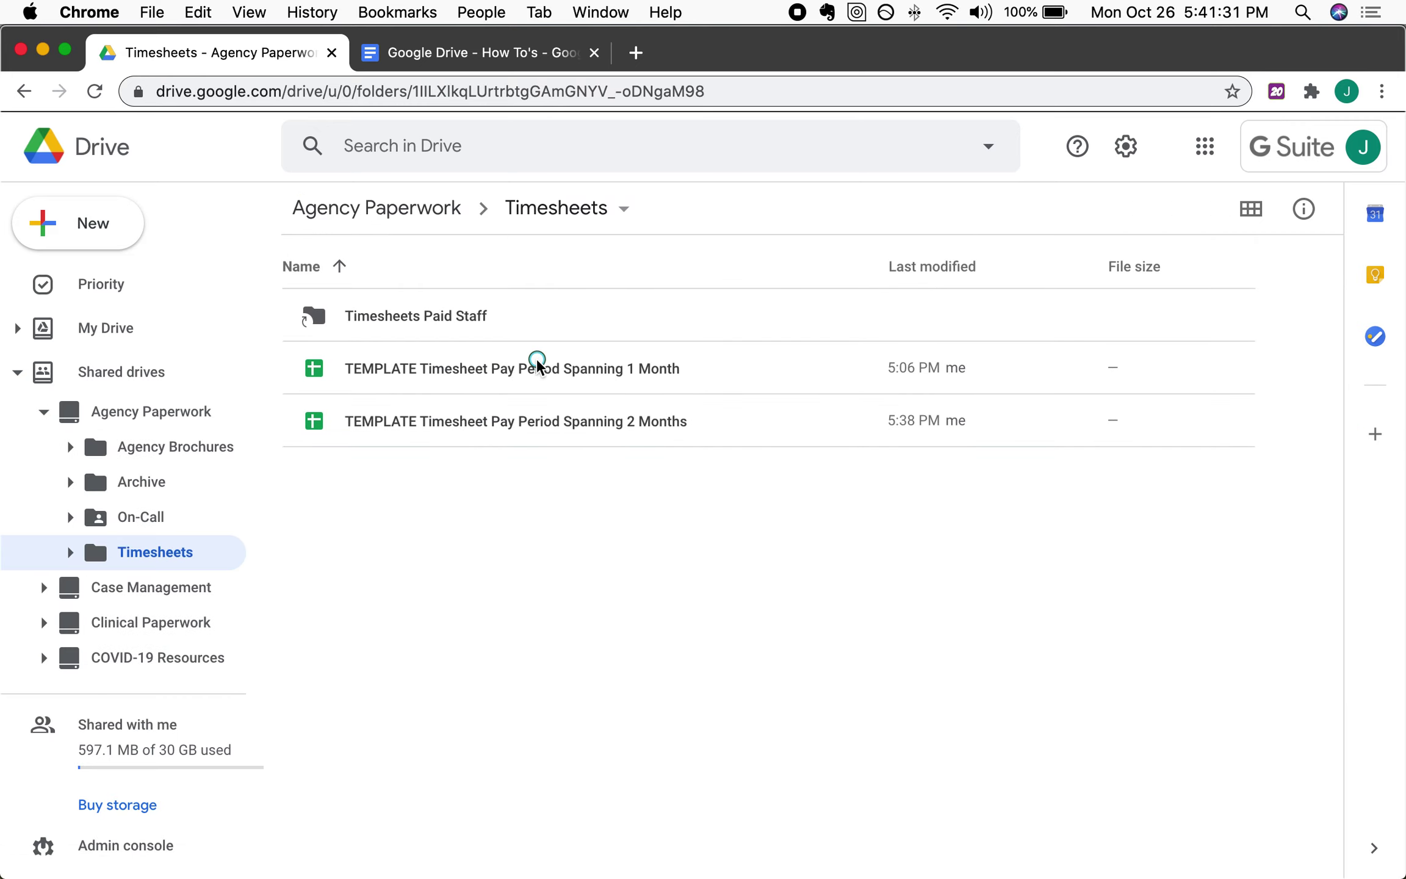
- Pick out the one-month and two-month templates and open a template spreadsheet
{"action": "left_click", "coordinate": [574, 371]}
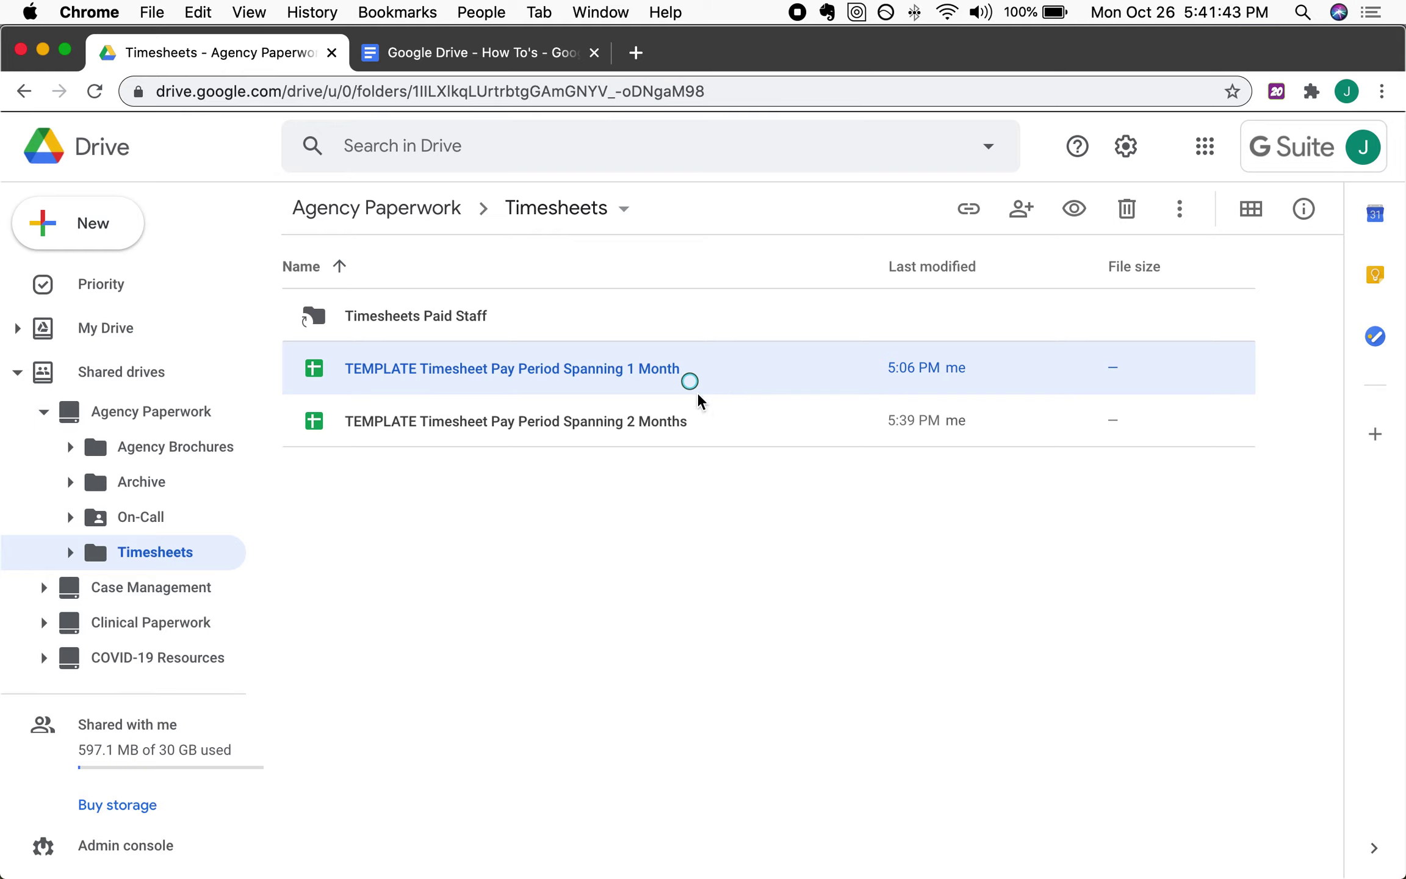
{"action": "left_click", "coordinate": [715, 421]}
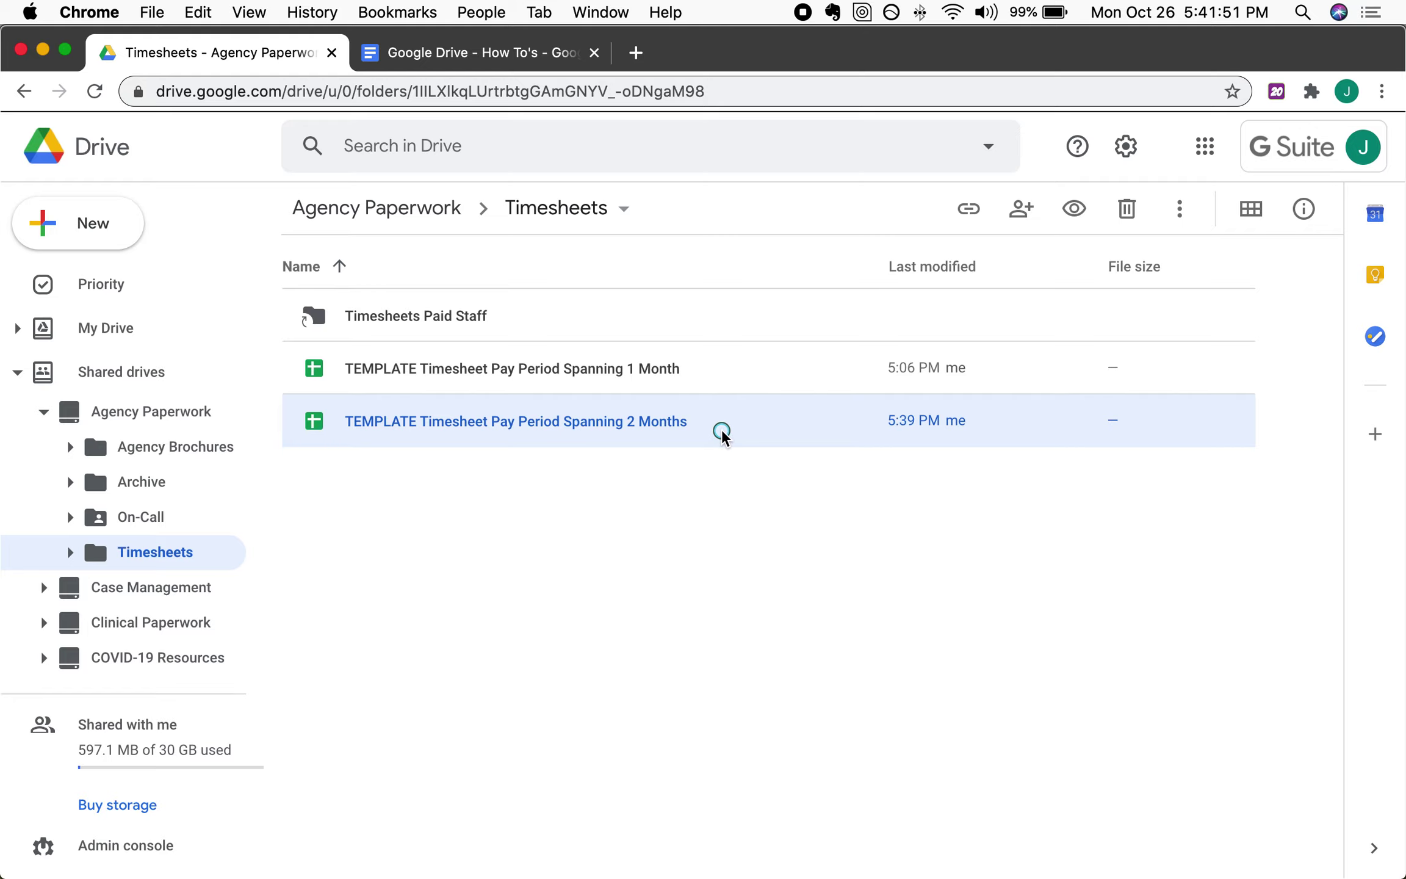
{"action": "double_click", "coordinate": [735, 382]}
- Review the one-month template's On-Call/Overtime and Time Request Form sheets, then view the two-month template
{"action": "left_click", "coordinate": [251, 64]}
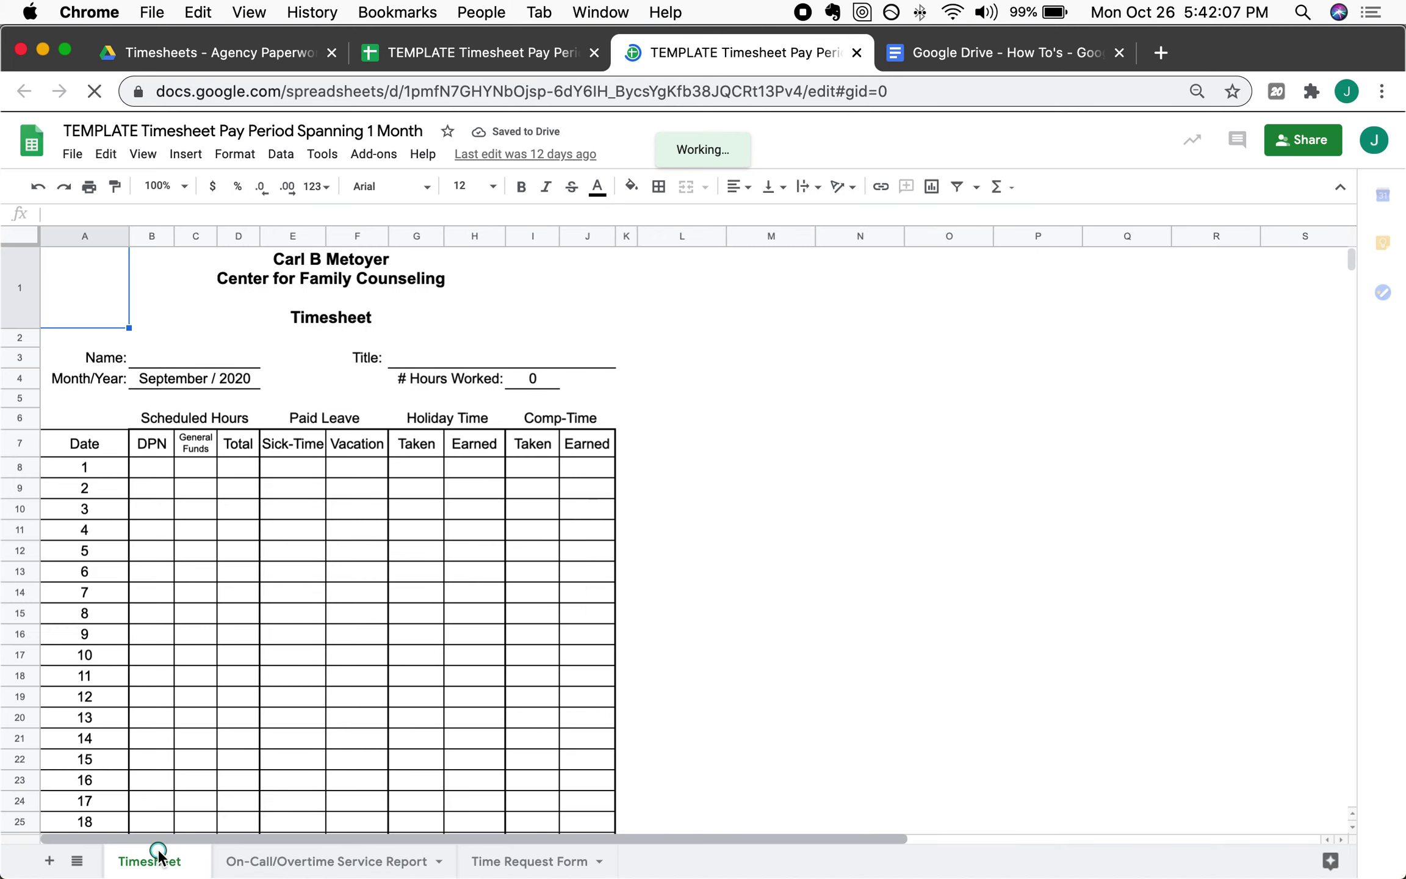
{"action": "left_click", "coordinate": [276, 862]}
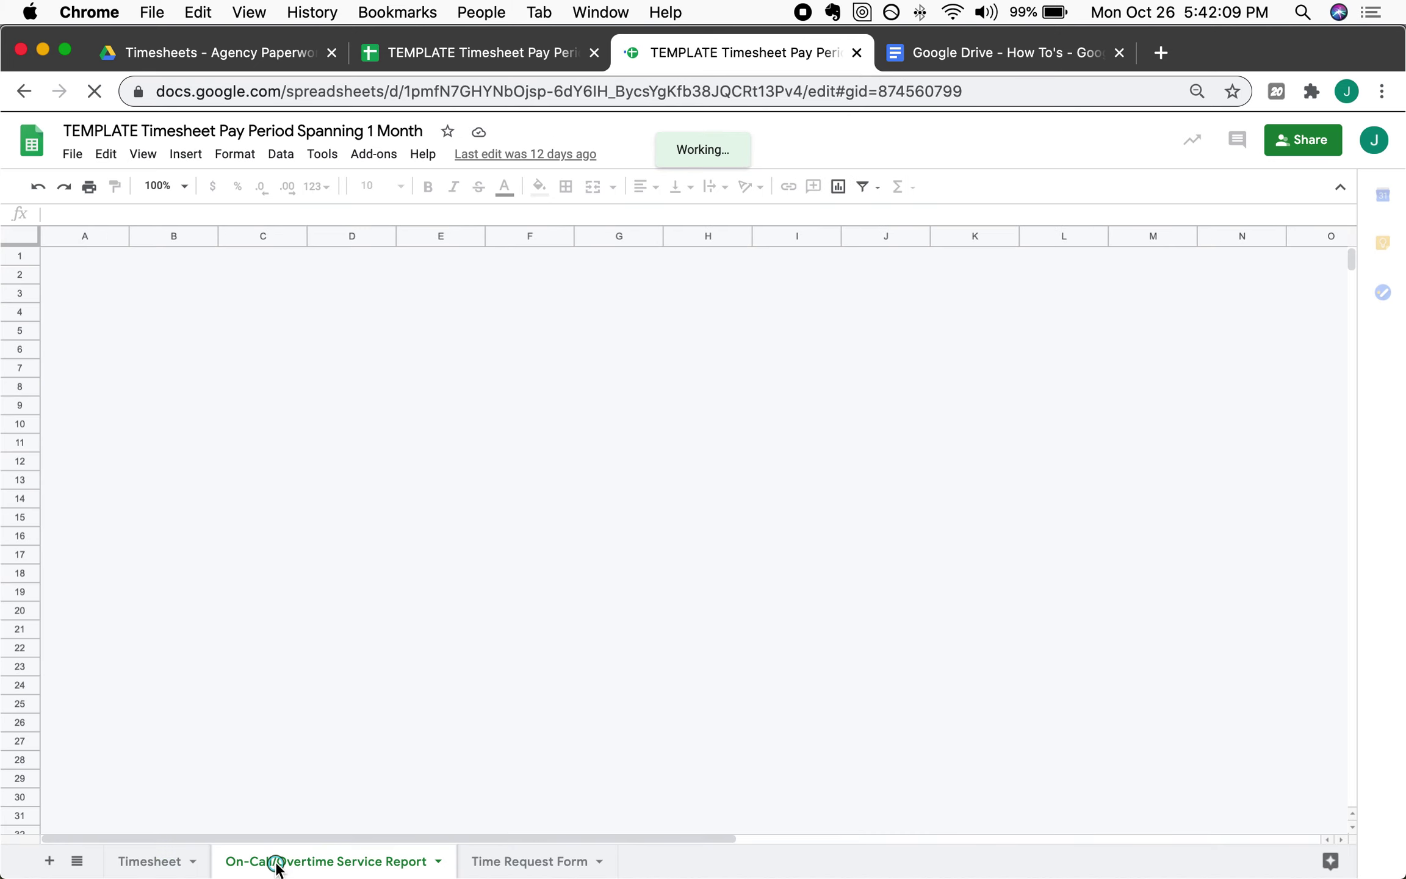
{"action": "left_click", "coordinate": [526, 862]}
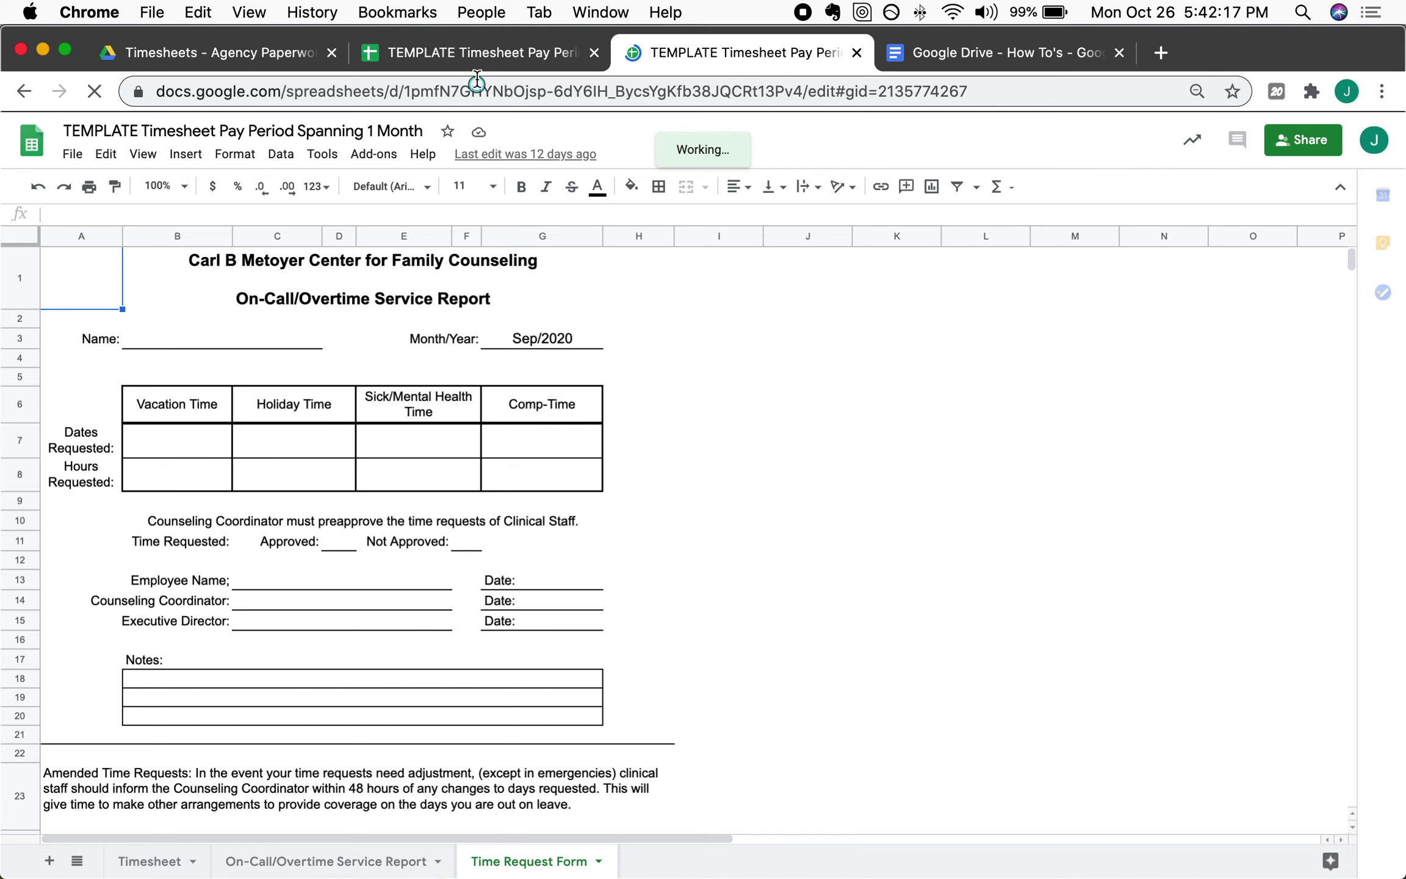
{"action": "left_click", "coordinate": [480, 55]}
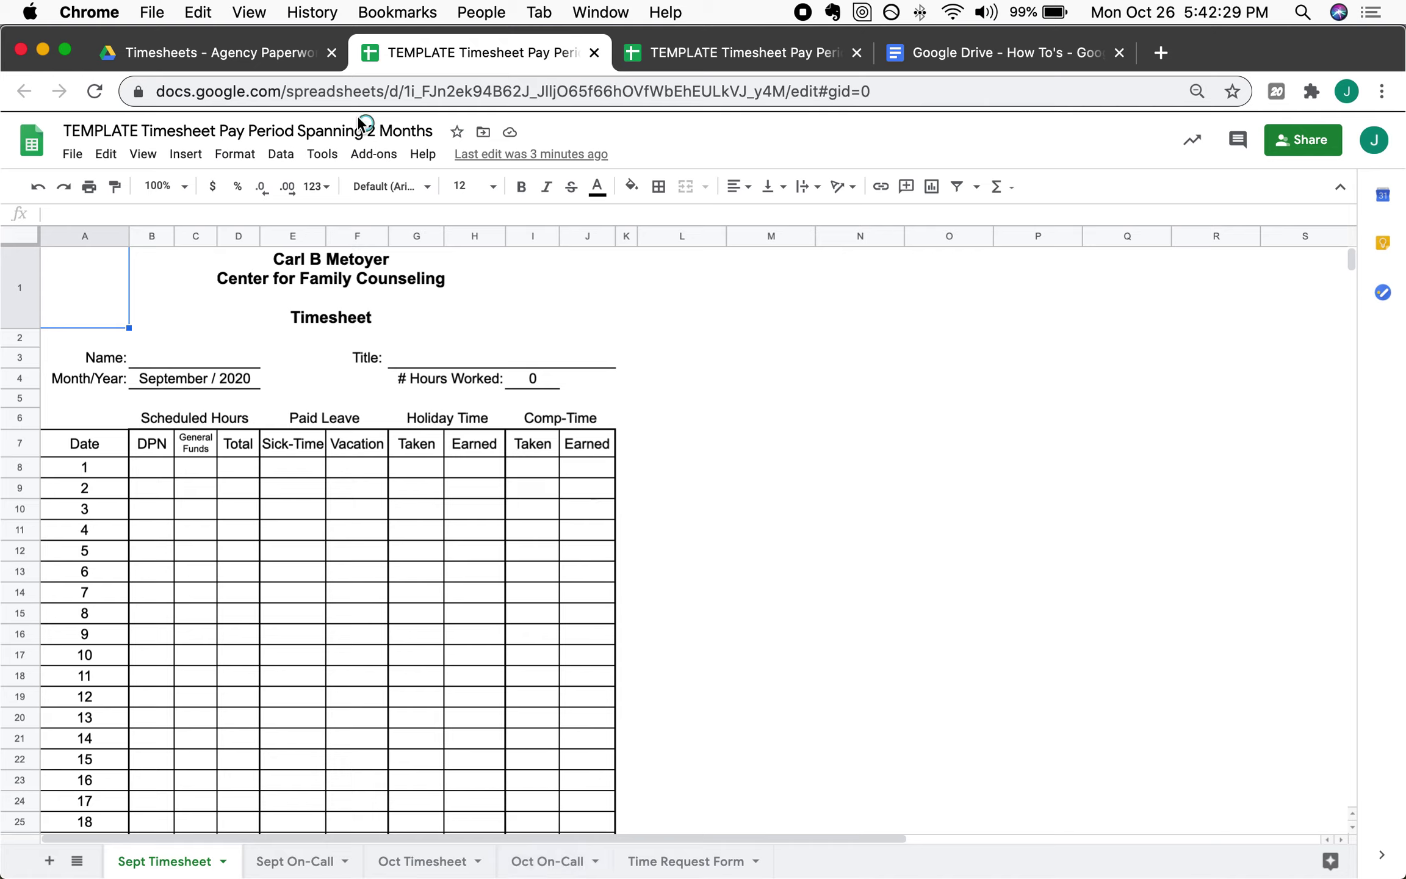
- Make a copy of 'TEMPLATE Timesheet Pay Period Spanning 1 Month' in the Timesheets folder
{"action": "left_click", "coordinate": [293, 50]}
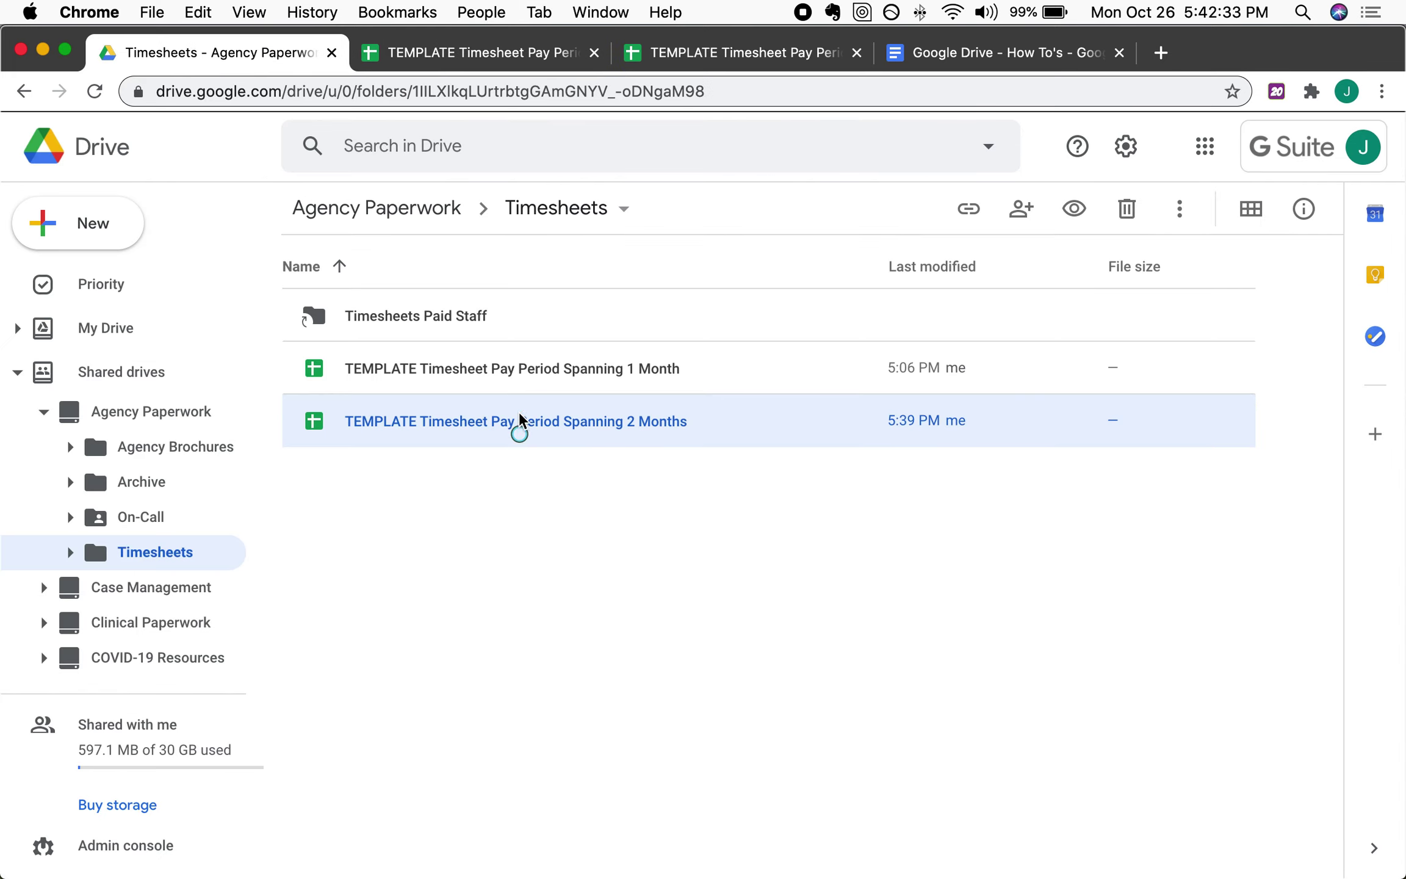
{"action": "left_click", "coordinate": [720, 383]}
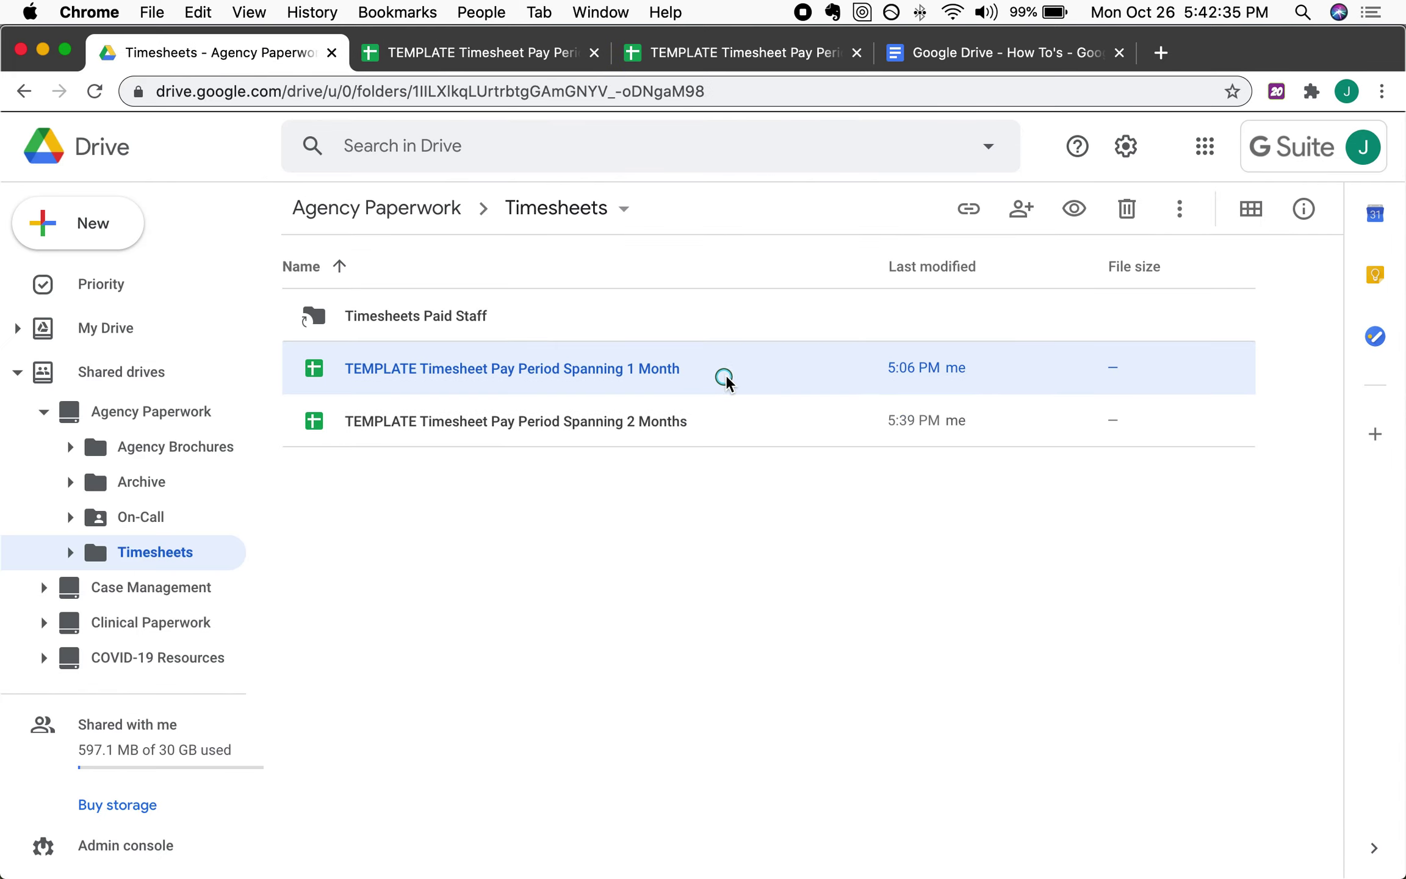
{"action": "right_click", "coordinate": [726, 374]}
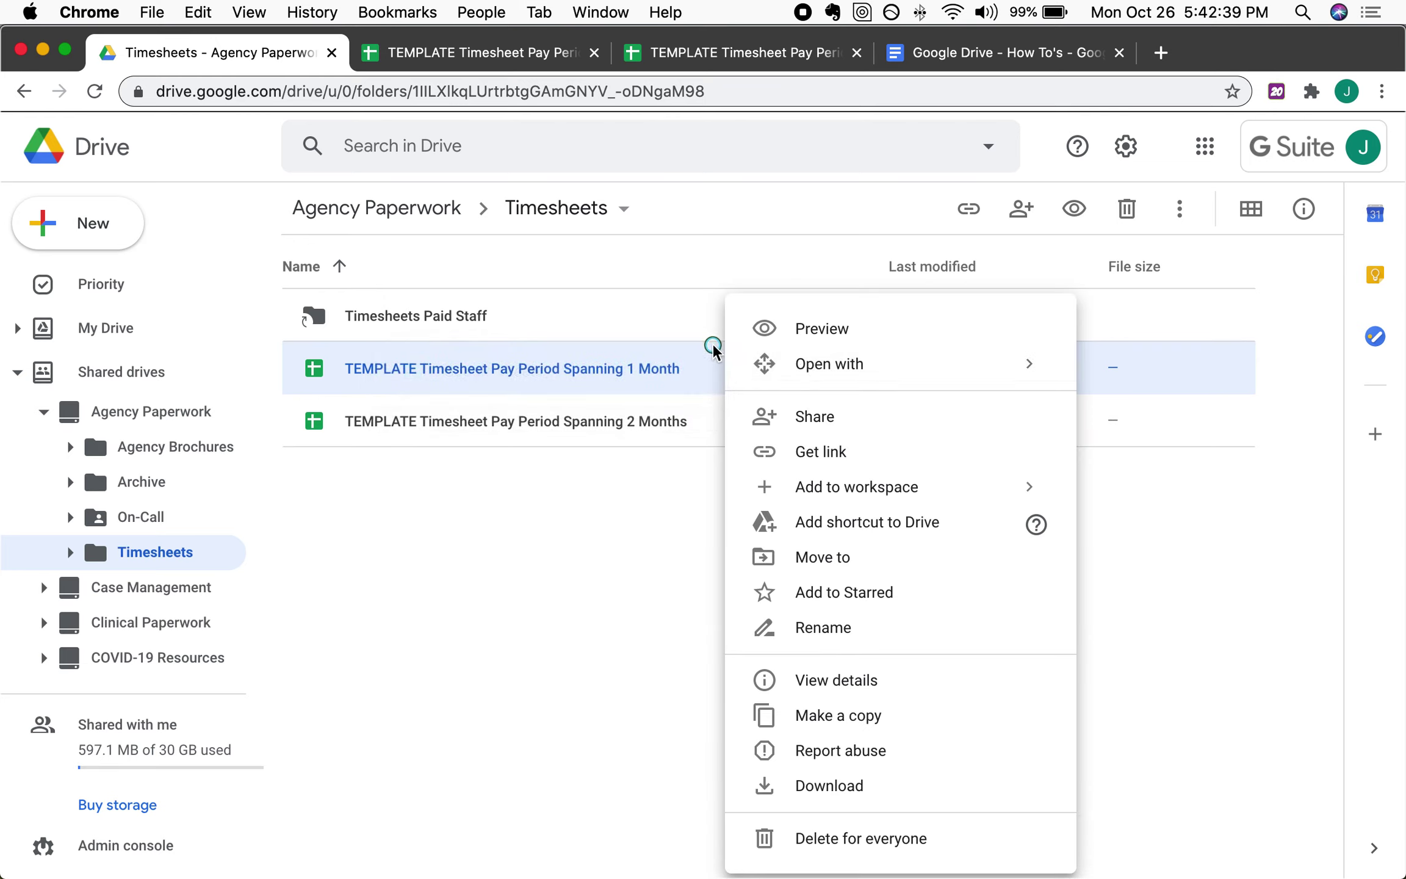
{"action": "left_click", "coordinate": [847, 702]}
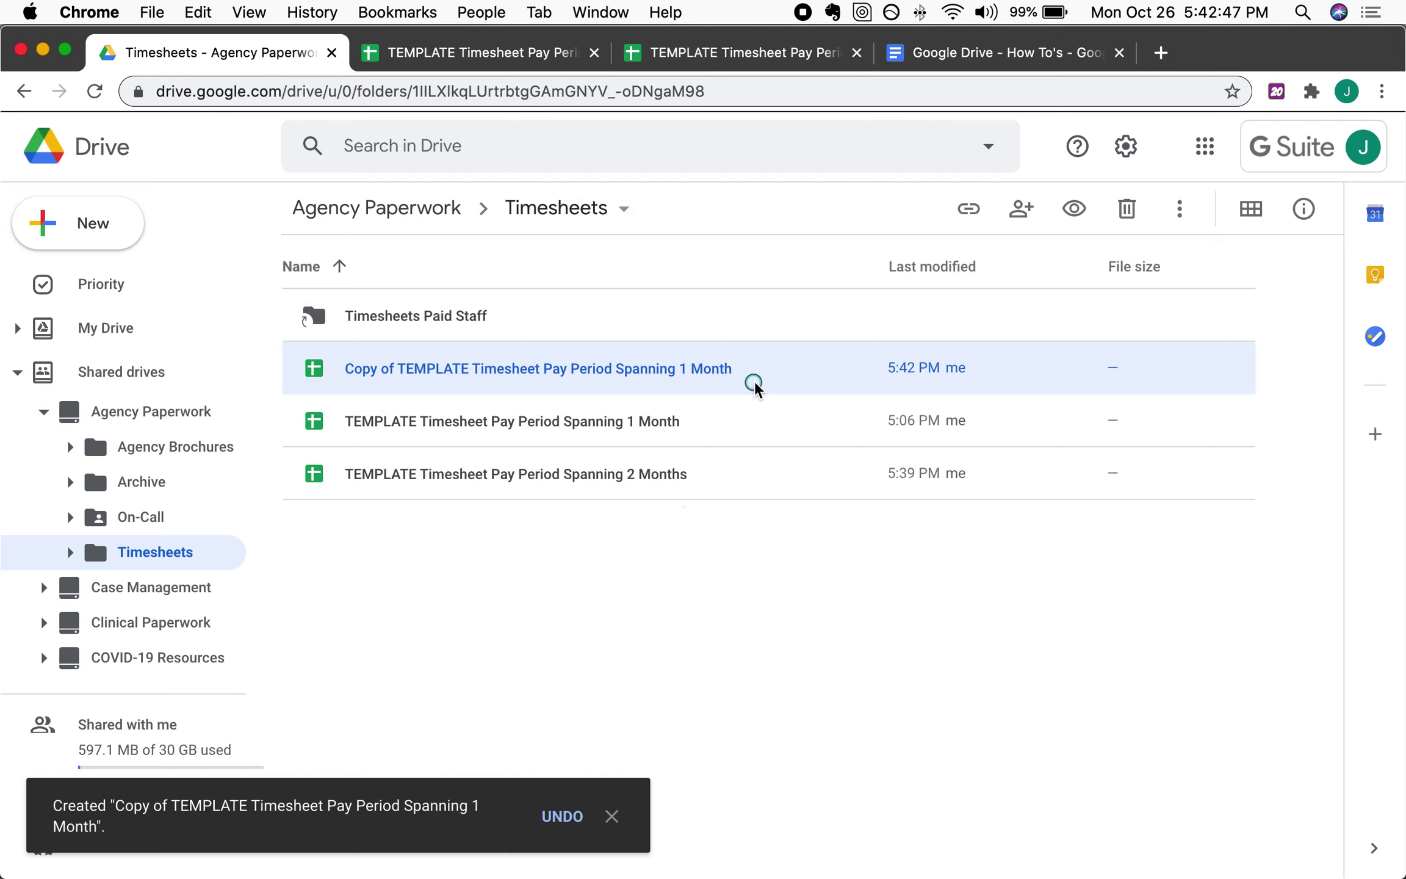
- Move the copy into the personal folder under Timesheets Paid Staff, taking ownership
{"action": "right_click", "coordinate": [755, 381]}
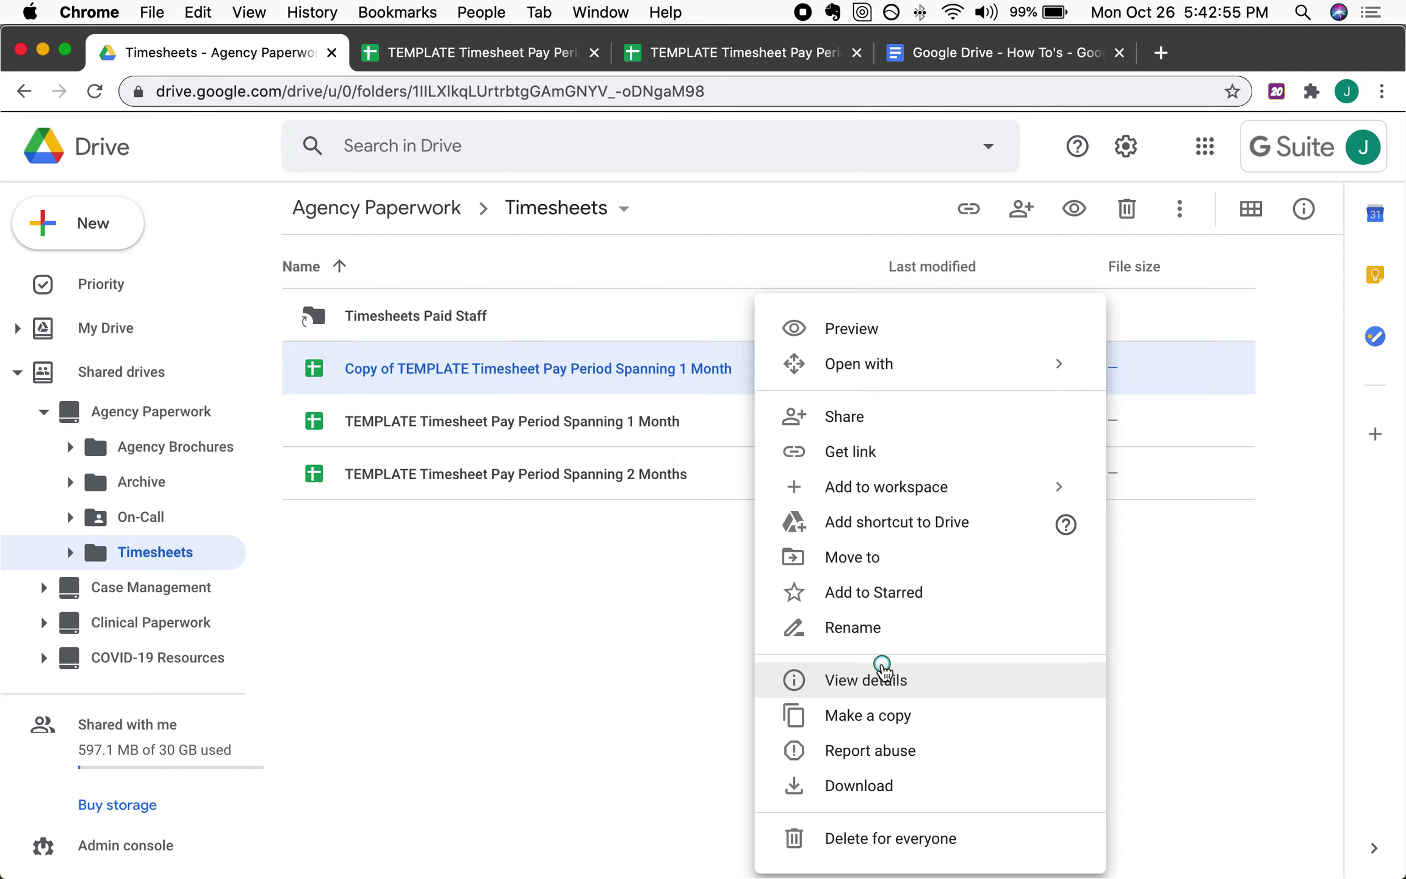
{"action": "left_click", "coordinate": [882, 557]}
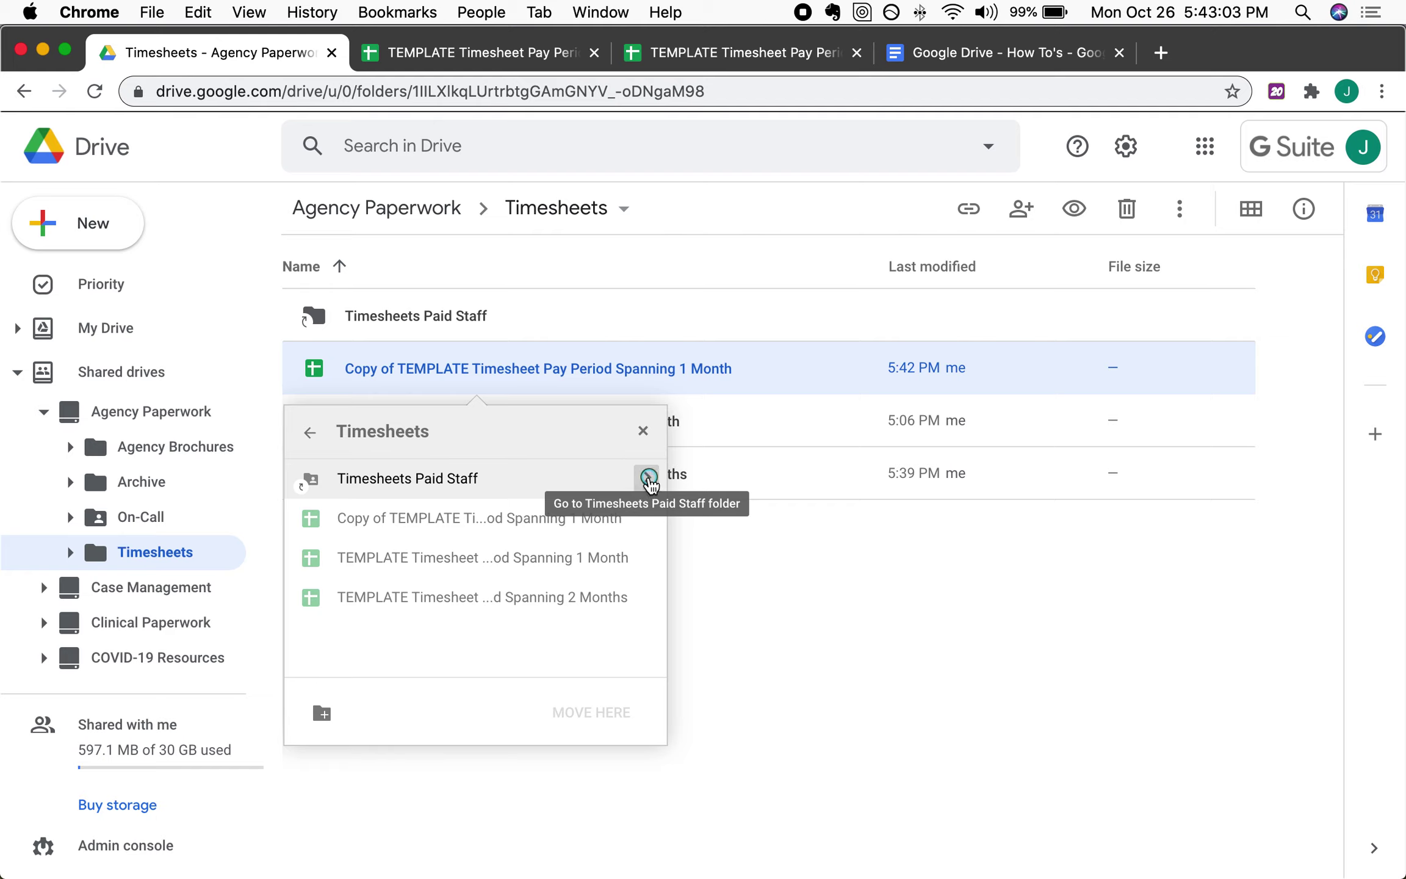
{"action": "left_click", "coordinate": [648, 478]}
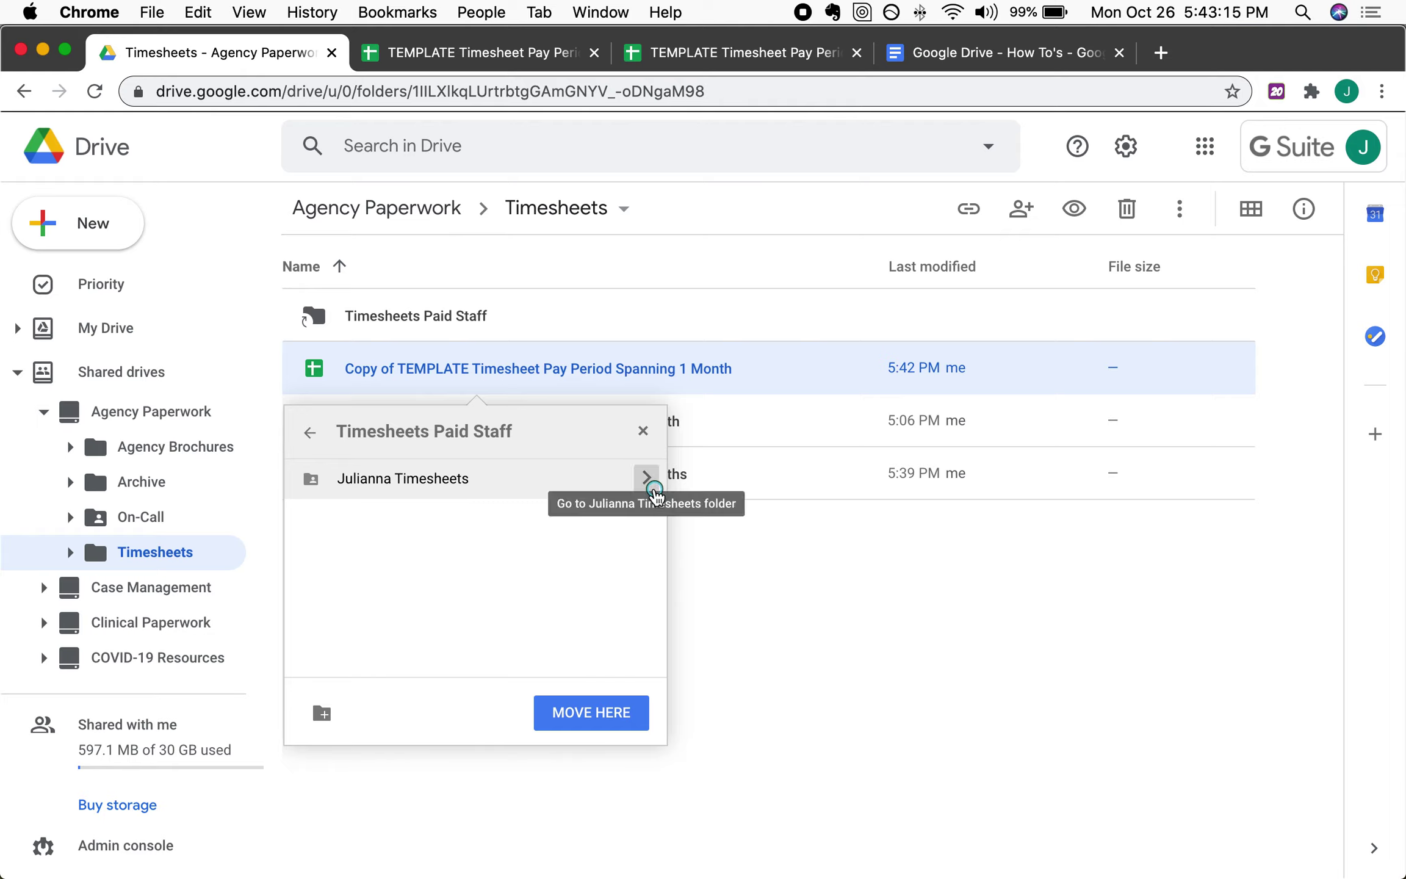
{"action": "left_click", "coordinate": [647, 479]}
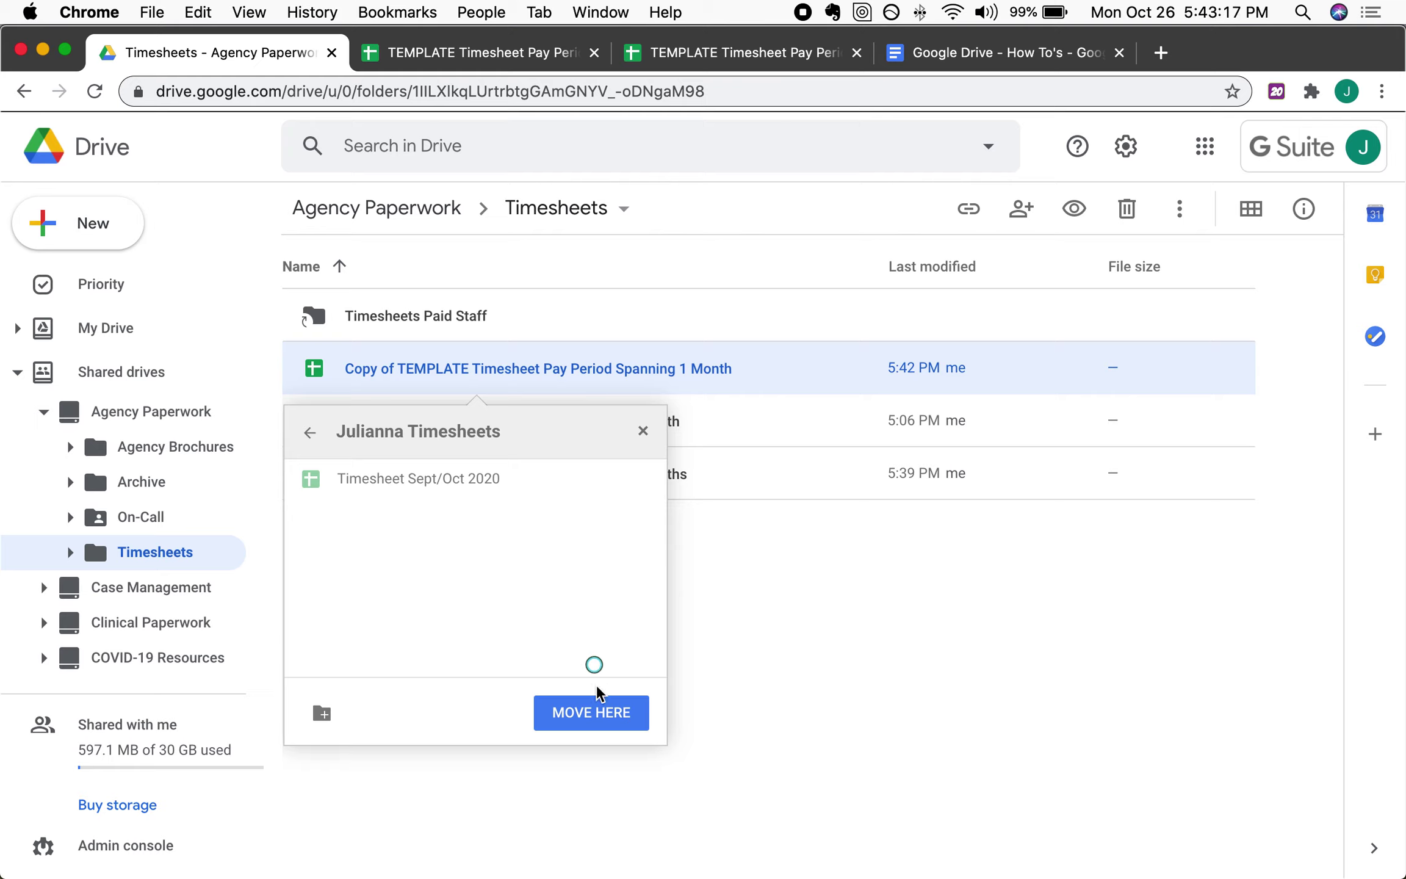
{"action": "left_click", "coordinate": [606, 711]}
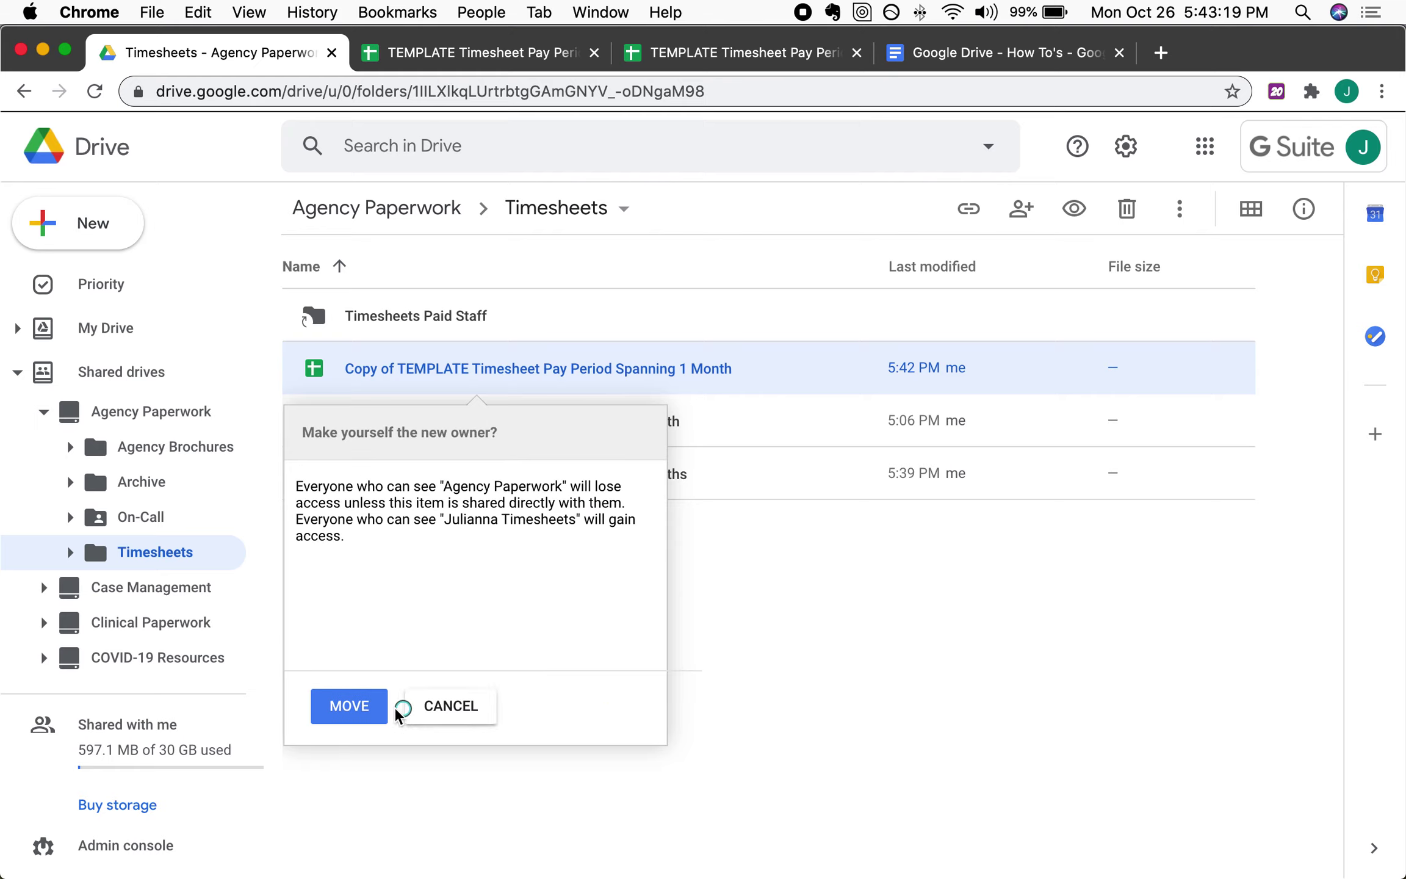
{"action": "left_click", "coordinate": [342, 711]}
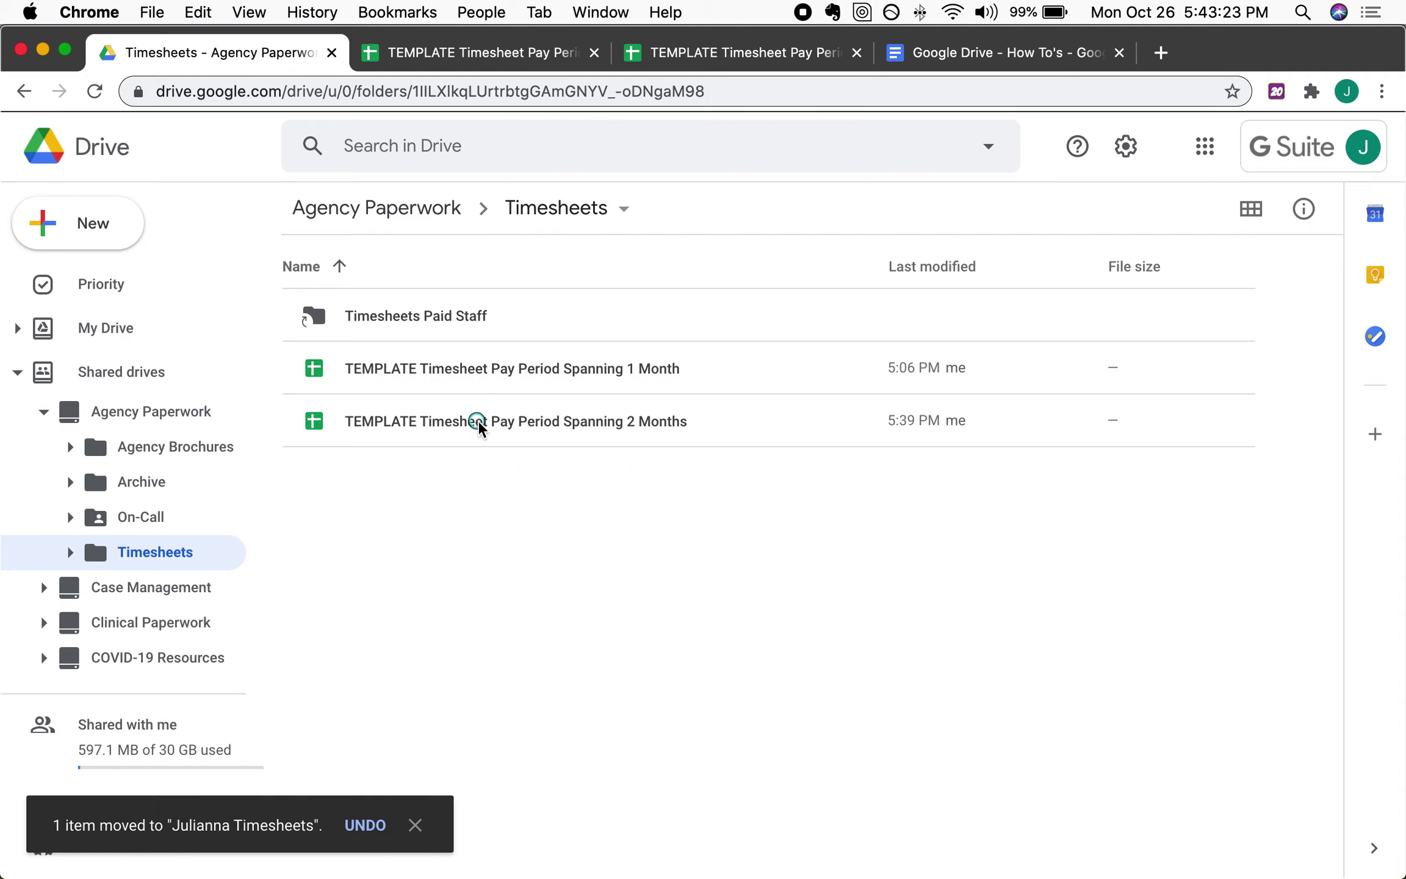
{"action": "left_click", "coordinate": [484, 315]}
- Open the copied template from the personal folder inside Timesheets Paid Staff
{"action": "double_click", "coordinate": [485, 316]}
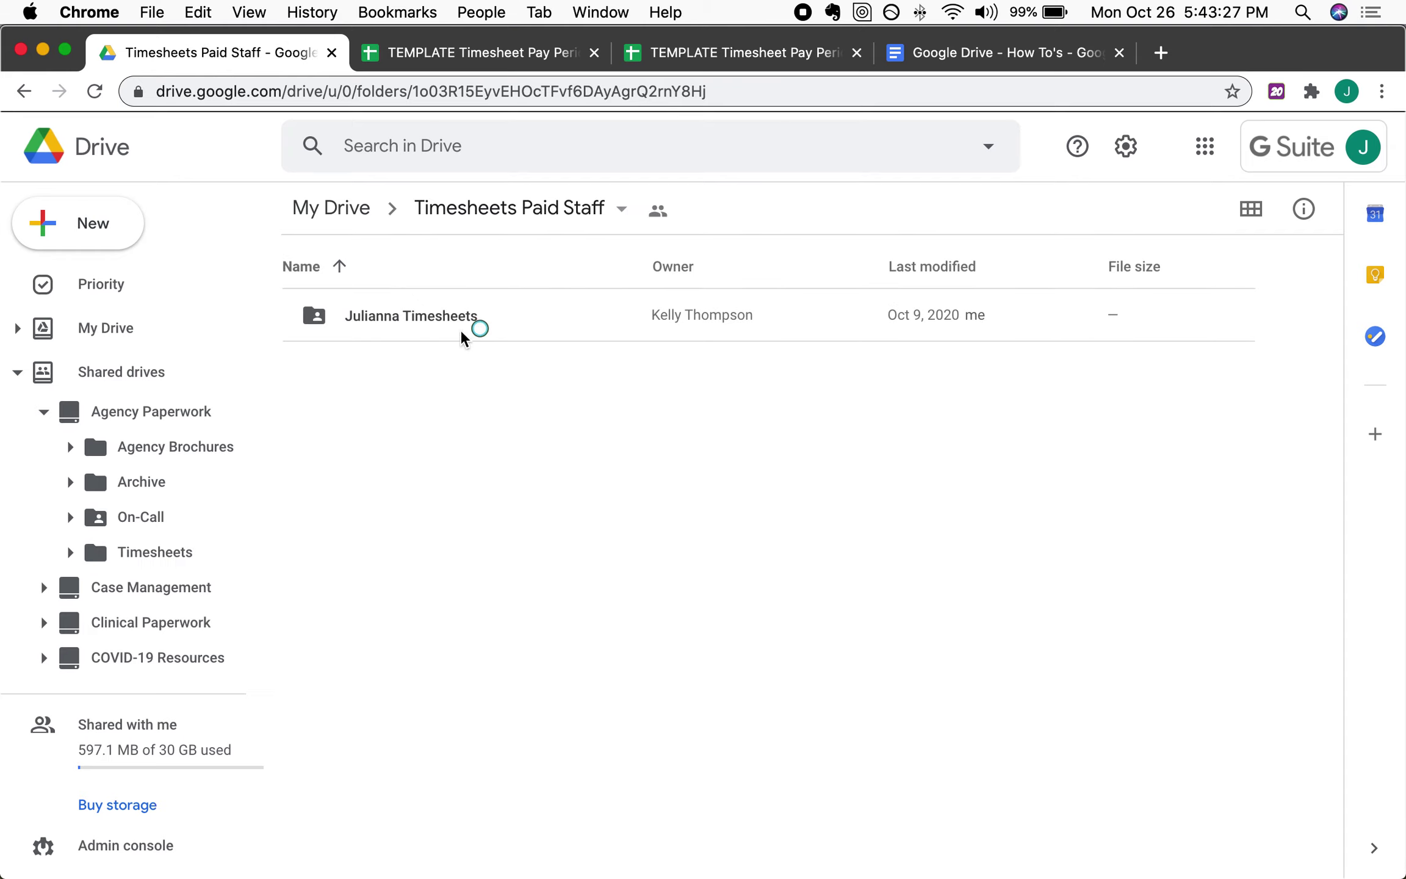
{"action": "double_click", "coordinate": [498, 313]}
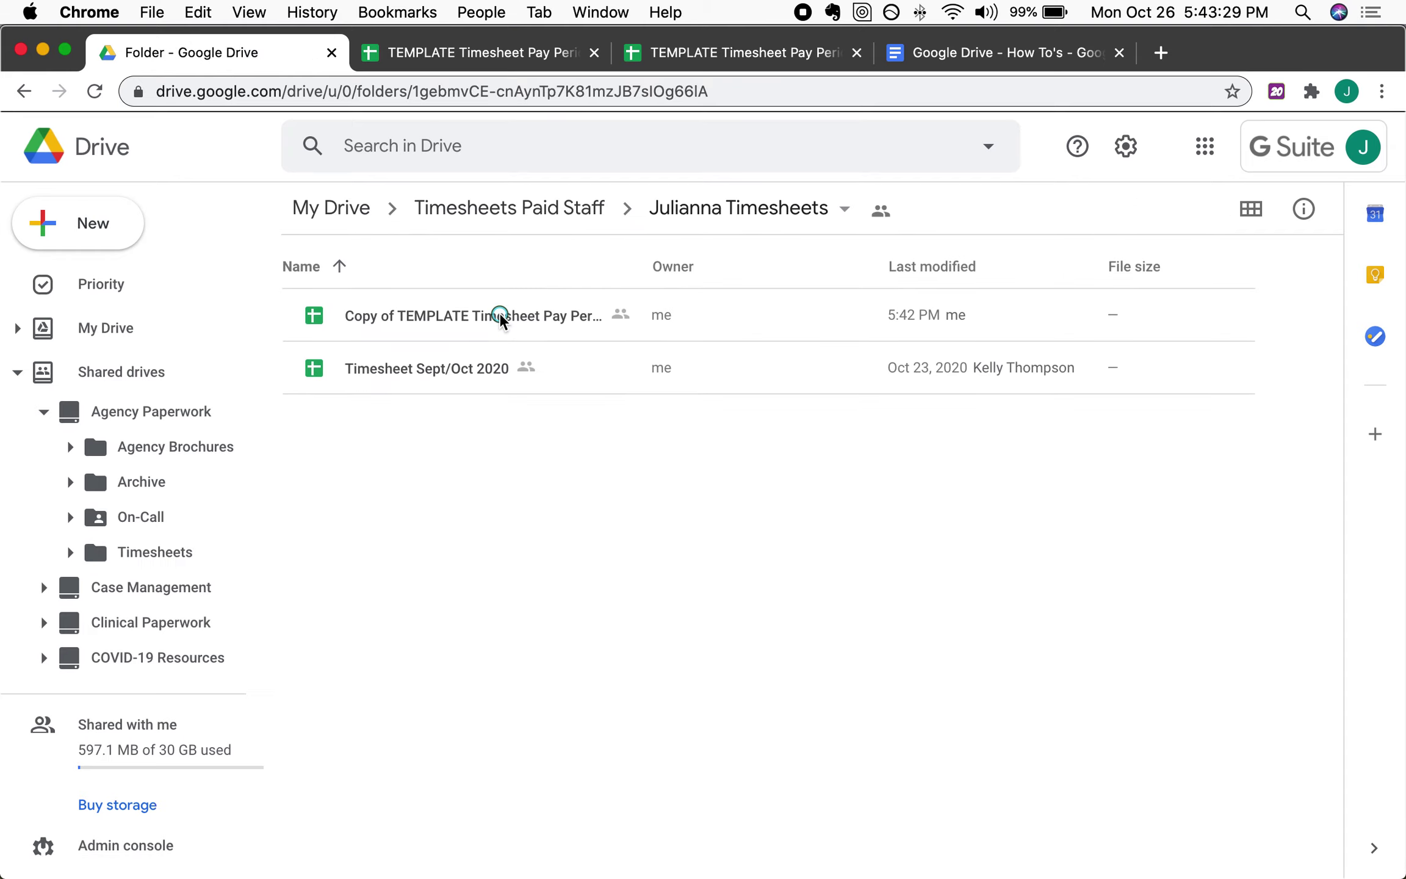
{"action": "left_click", "coordinate": [511, 311]}
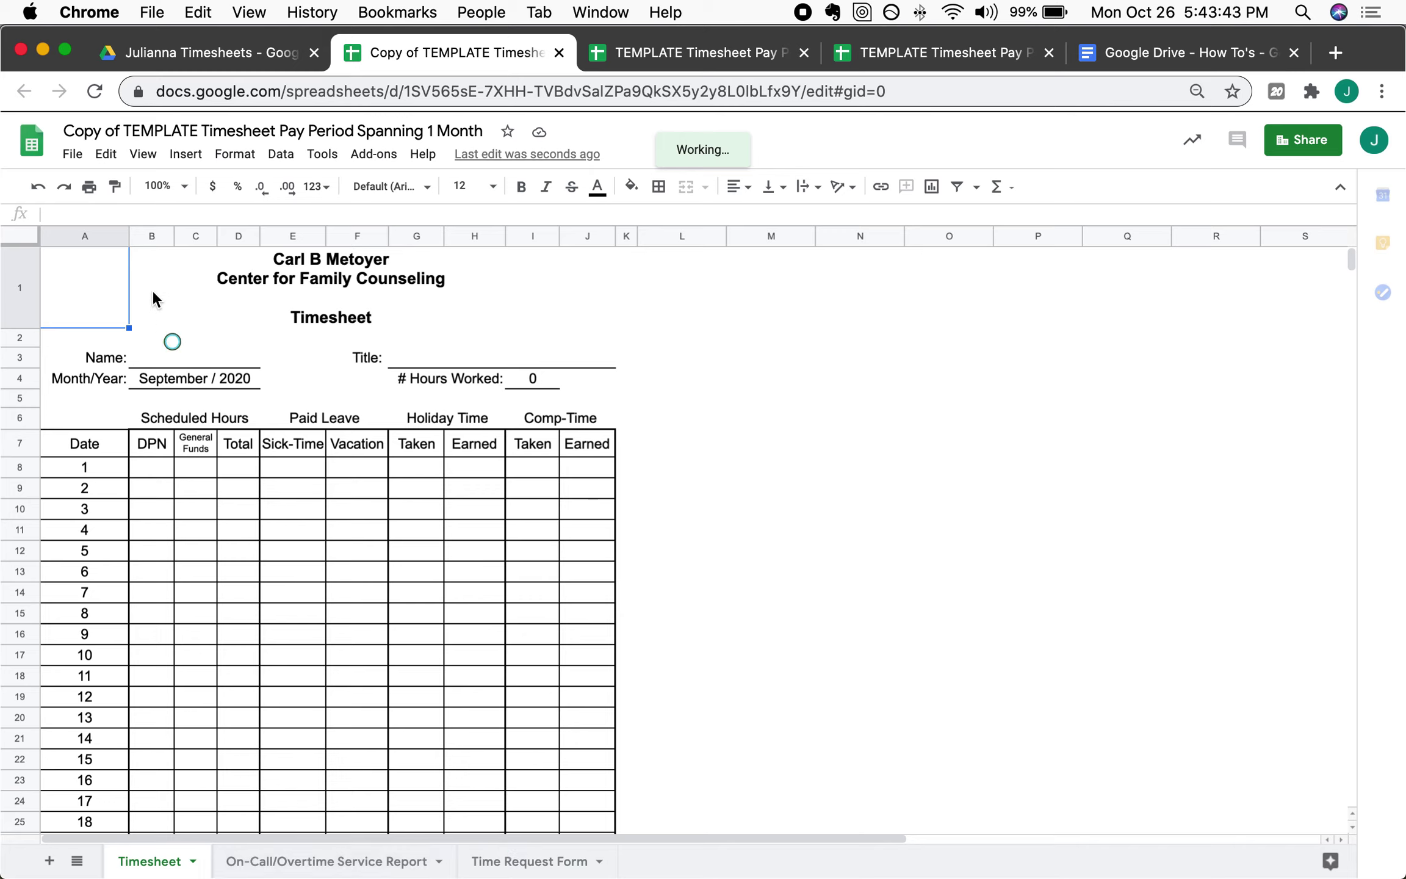
{"action": "left_click", "coordinate": [203, 130]}
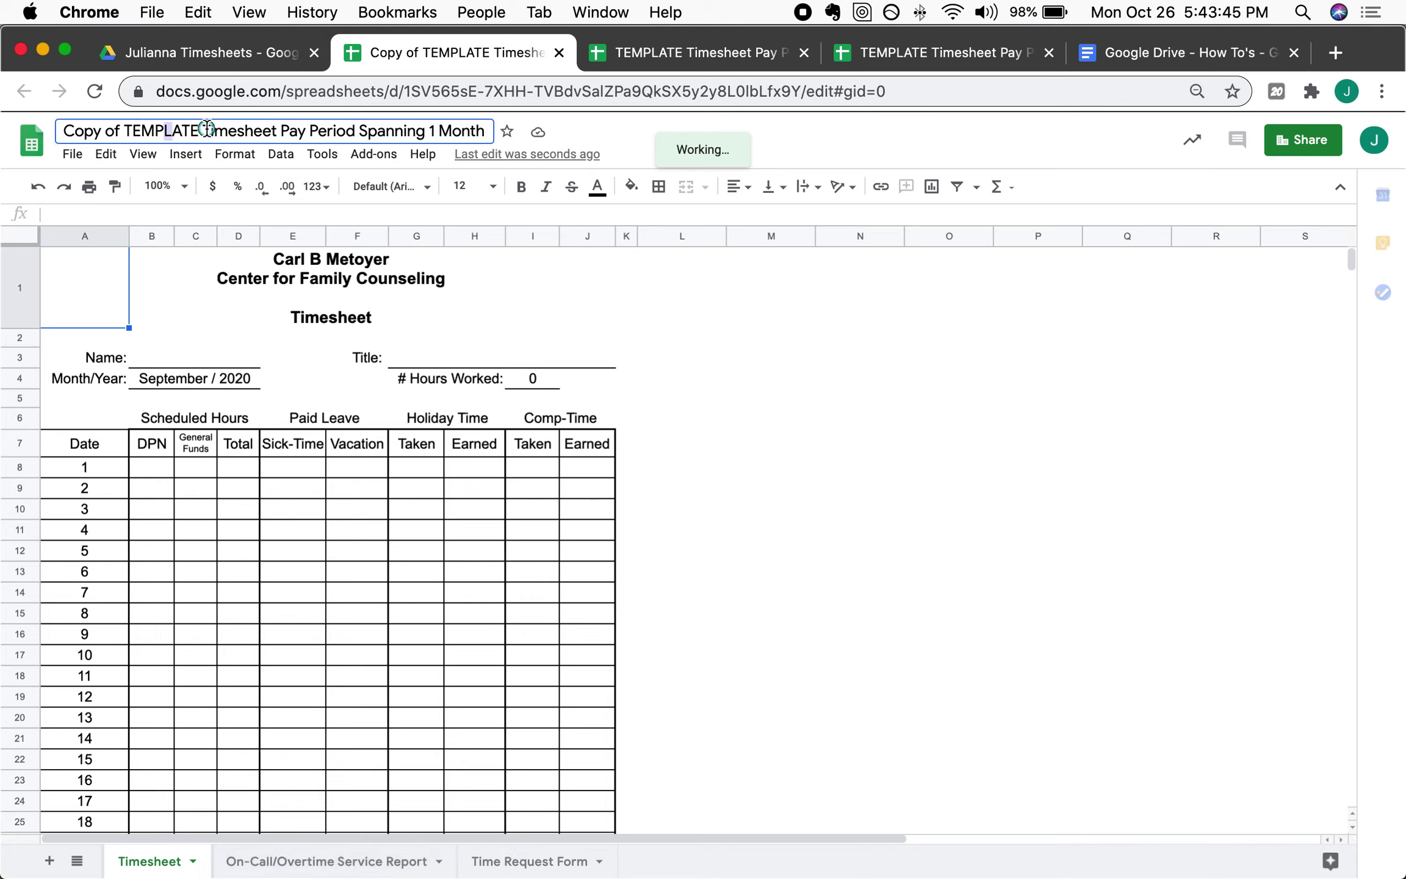
- Retitle the copied spreadsheet 'Timesheet Oct 2020' and return to the Drive folder
{"action": "left_click_drag", "start_coordinate": [203, 129], "coordinate": [62, 131]}
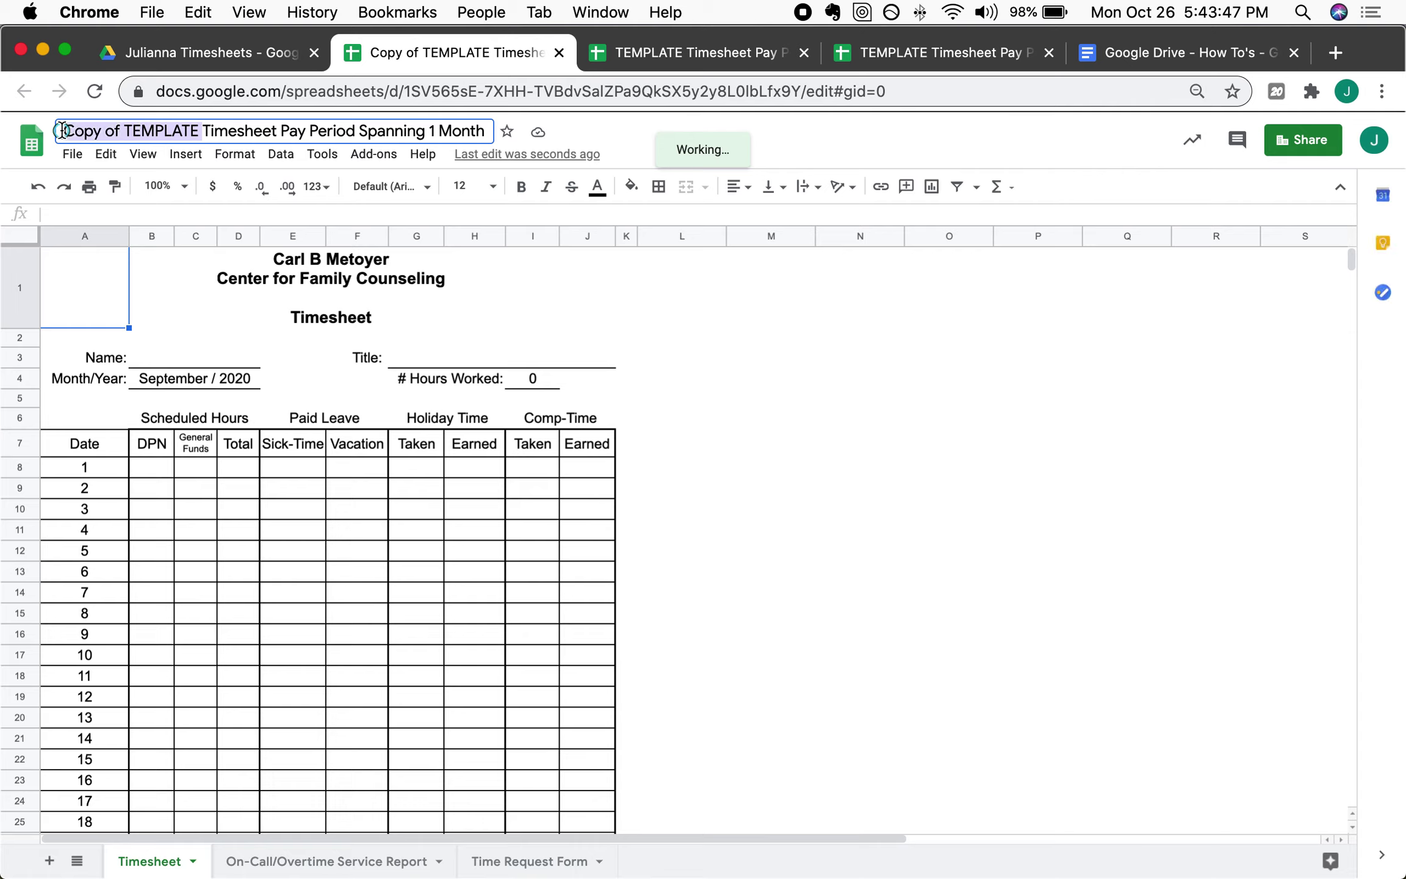
{"action": "key", "text": "BackSpace"}
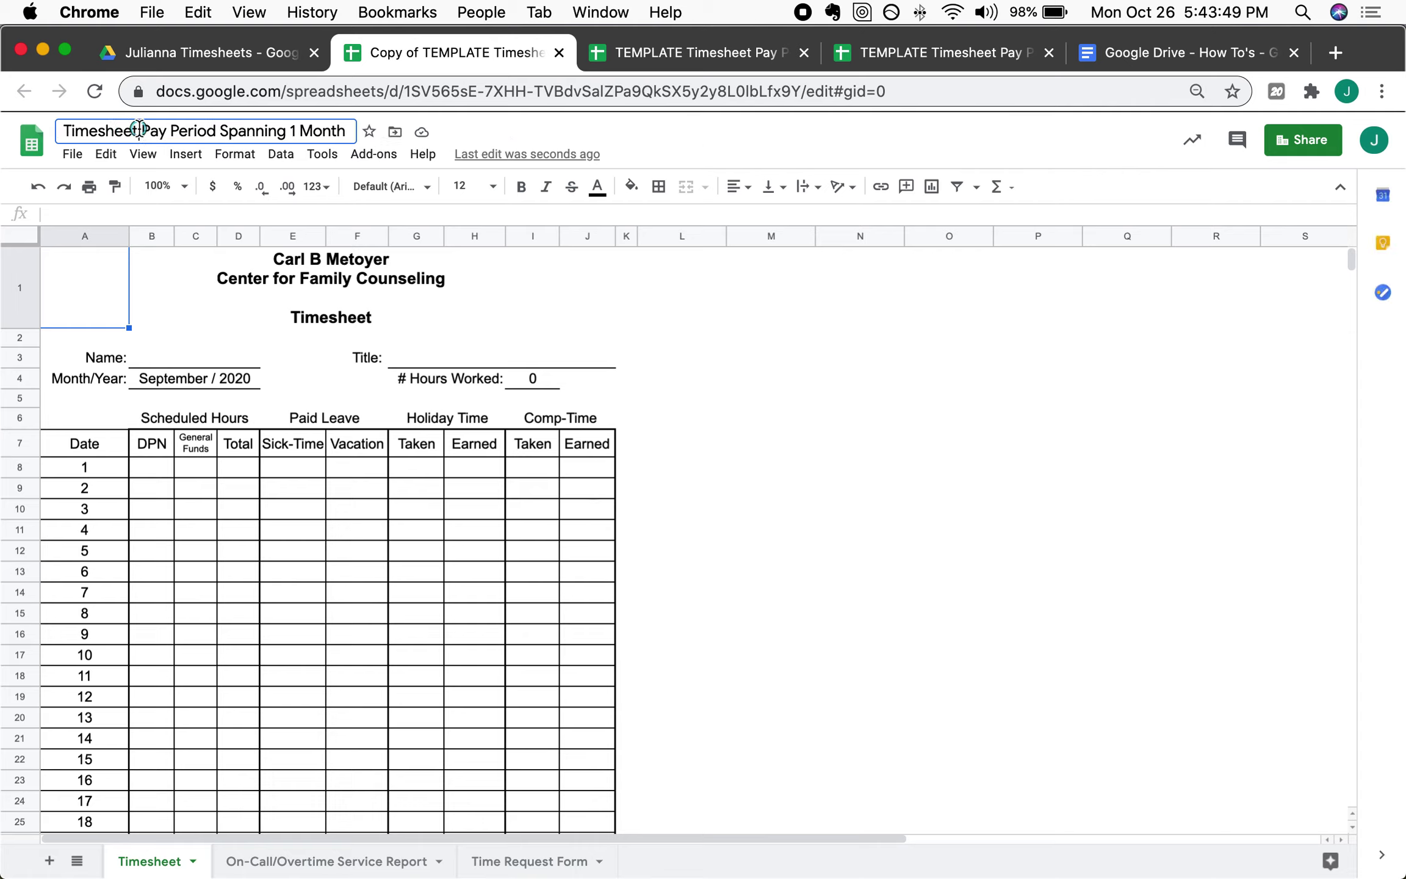
{"action": "left_click_drag", "start_coordinate": [139, 130], "coordinate": [383, 141]}
{"action": "key", "text": "BackSpace"}
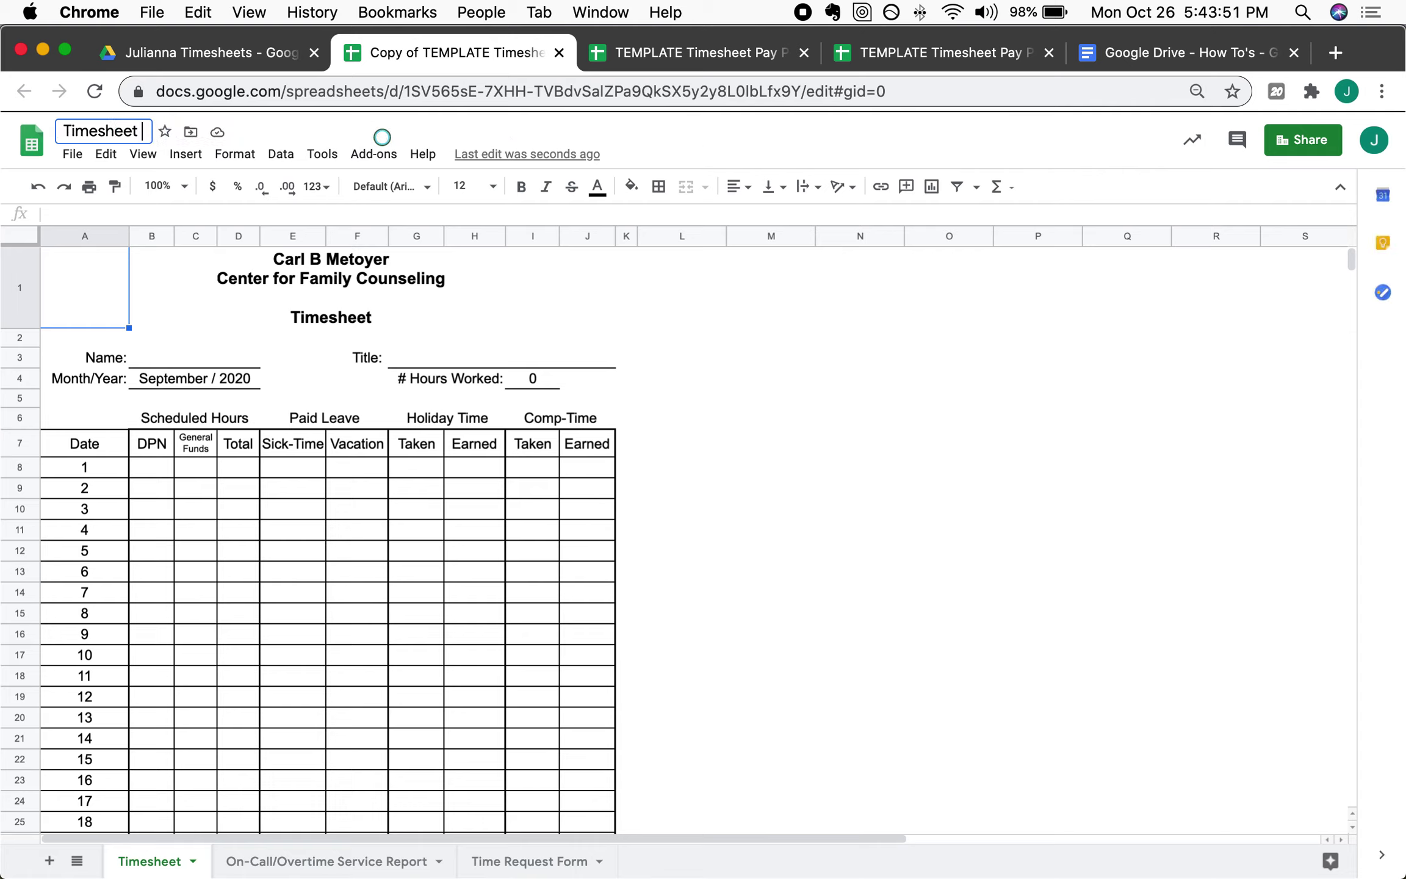
{"action": "type", "text": "Oct 2020"}
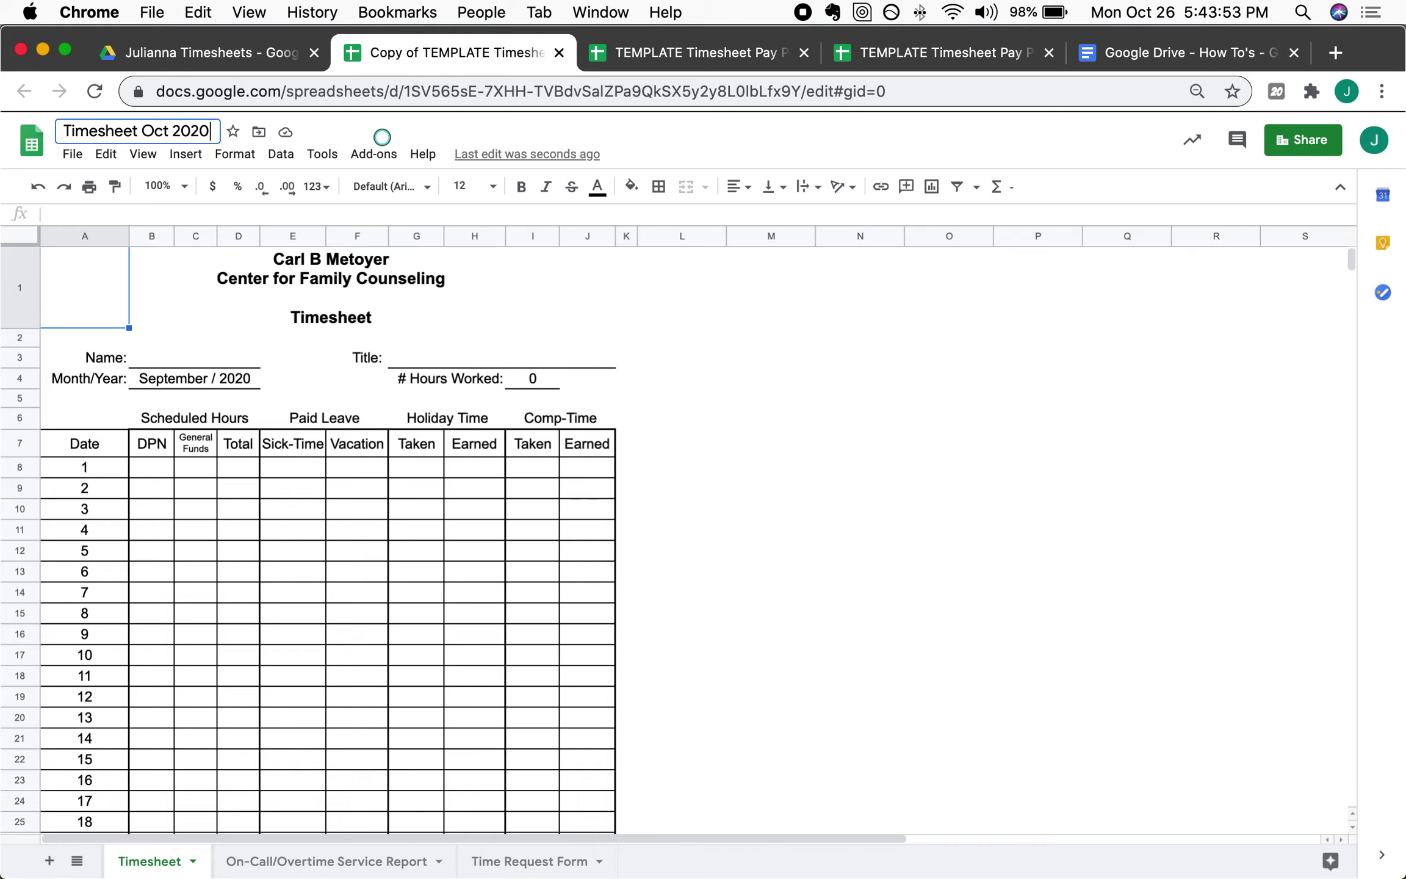
{"action": "key", "text": "Return"}
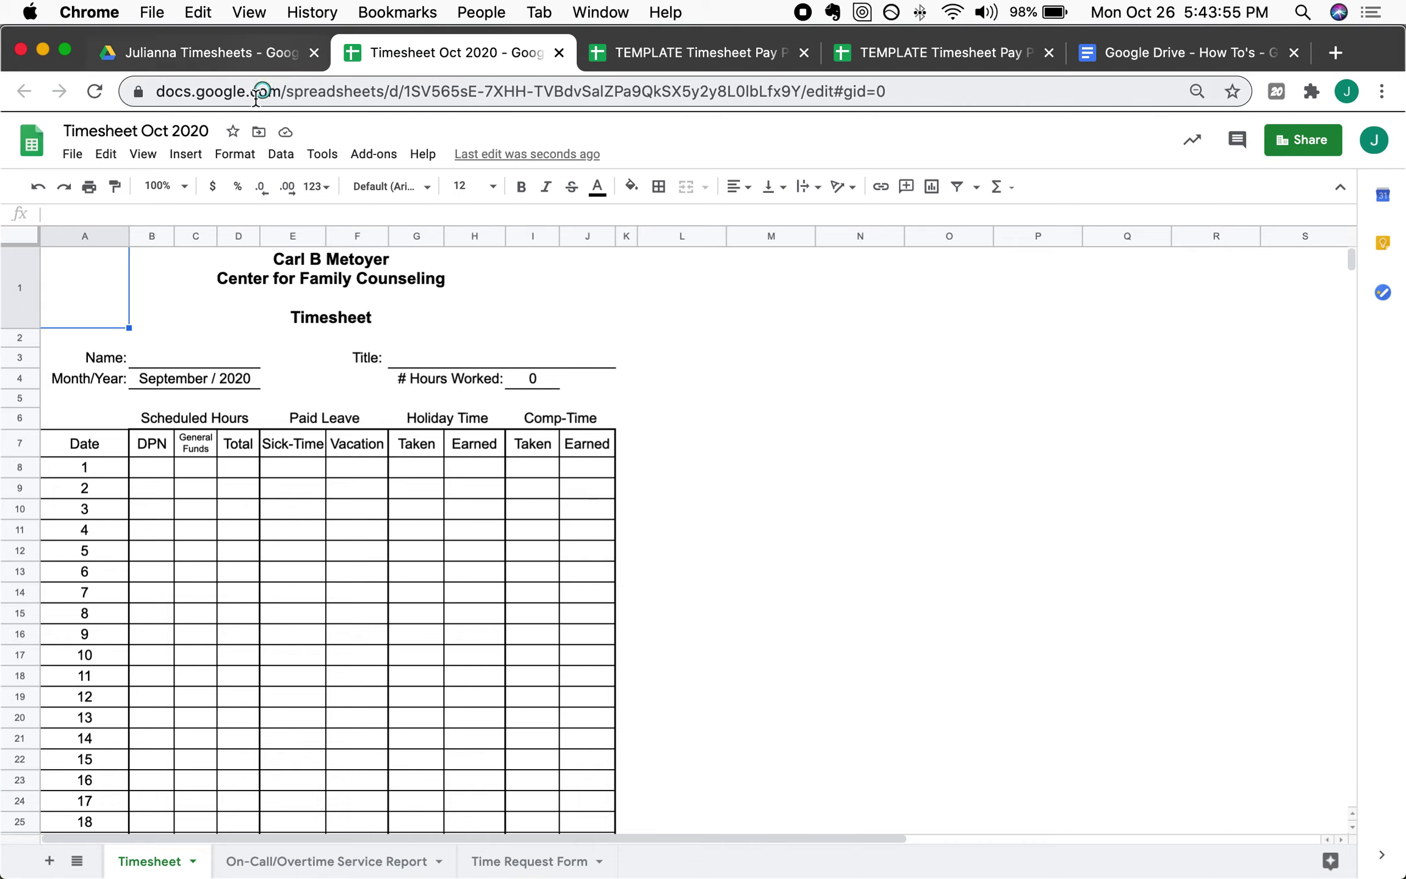
{"action": "left_click", "coordinate": [253, 61]}
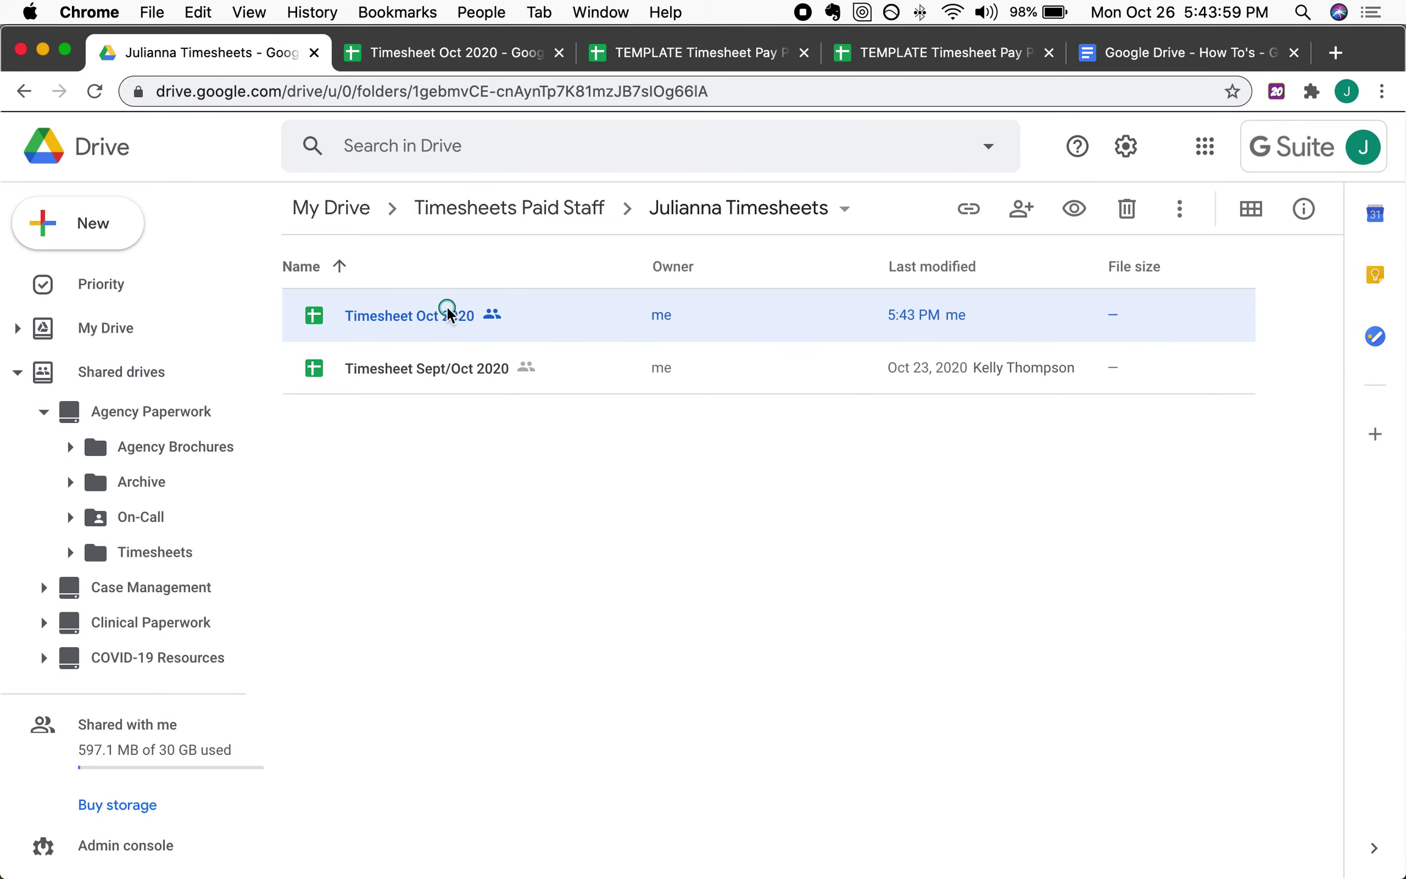
- Scroll through Timesheet Oct 2020, then bring up the two-month template spreadsheet
{"action": "left_click", "coordinate": [421, 51]}
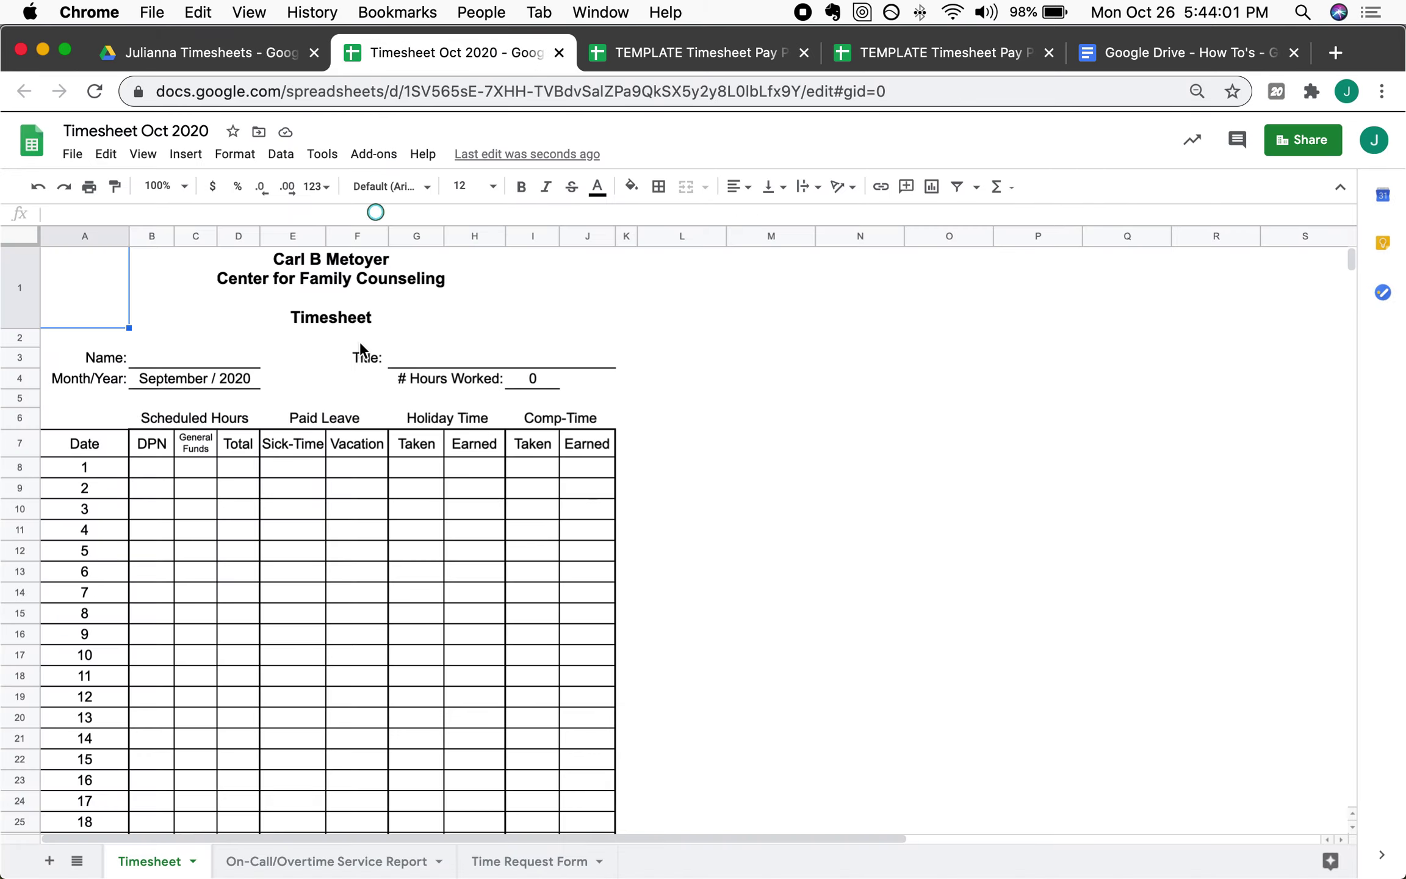
{"action": "scroll", "coordinate": [251, 537], "scroll_direction": "down", "scroll_amount": 3}
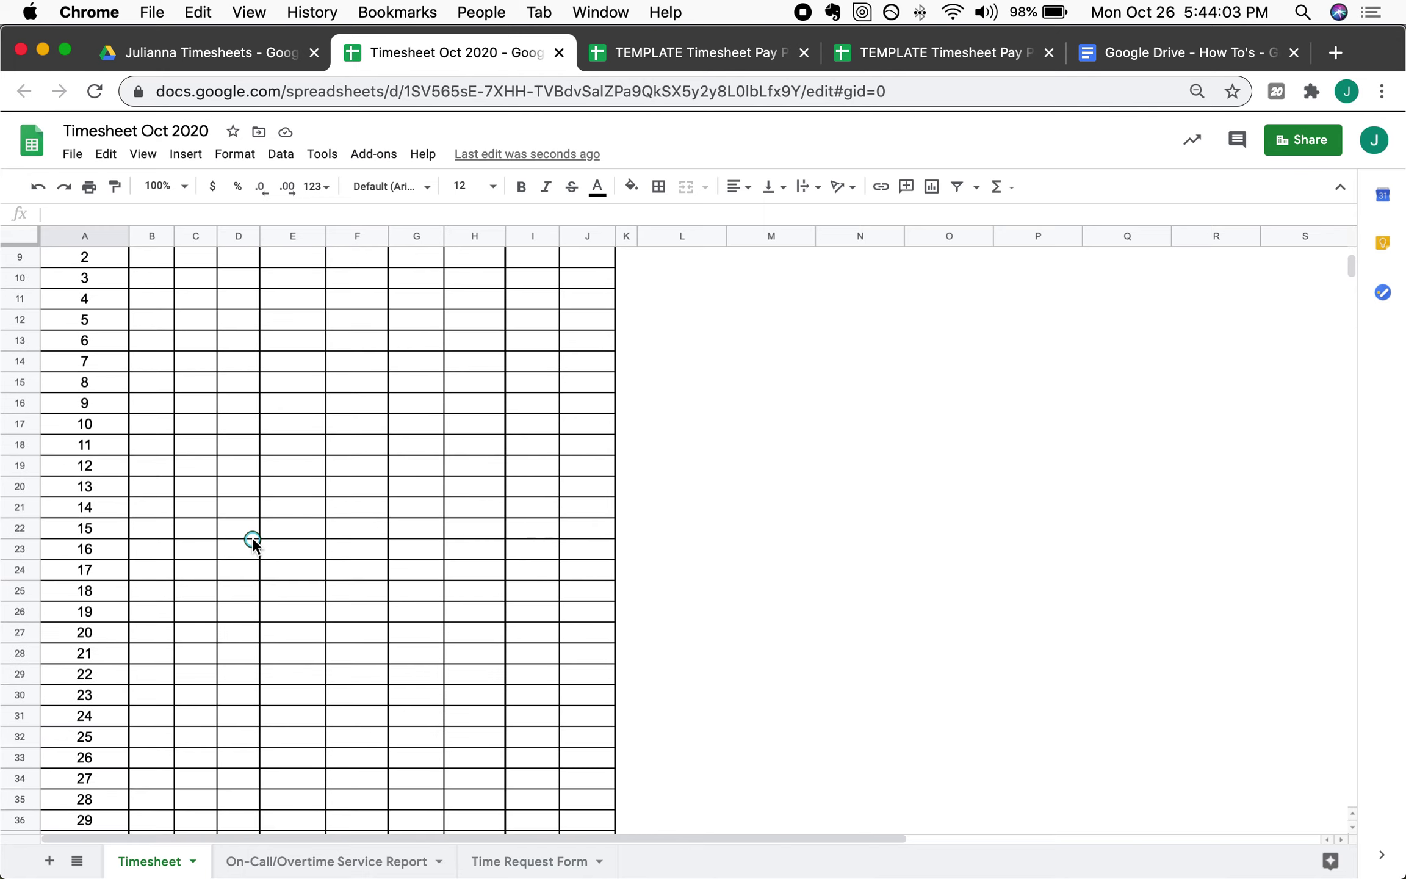
{"action": "scroll", "coordinate": [253, 543], "scroll_direction": "down", "scroll_amount": 5}
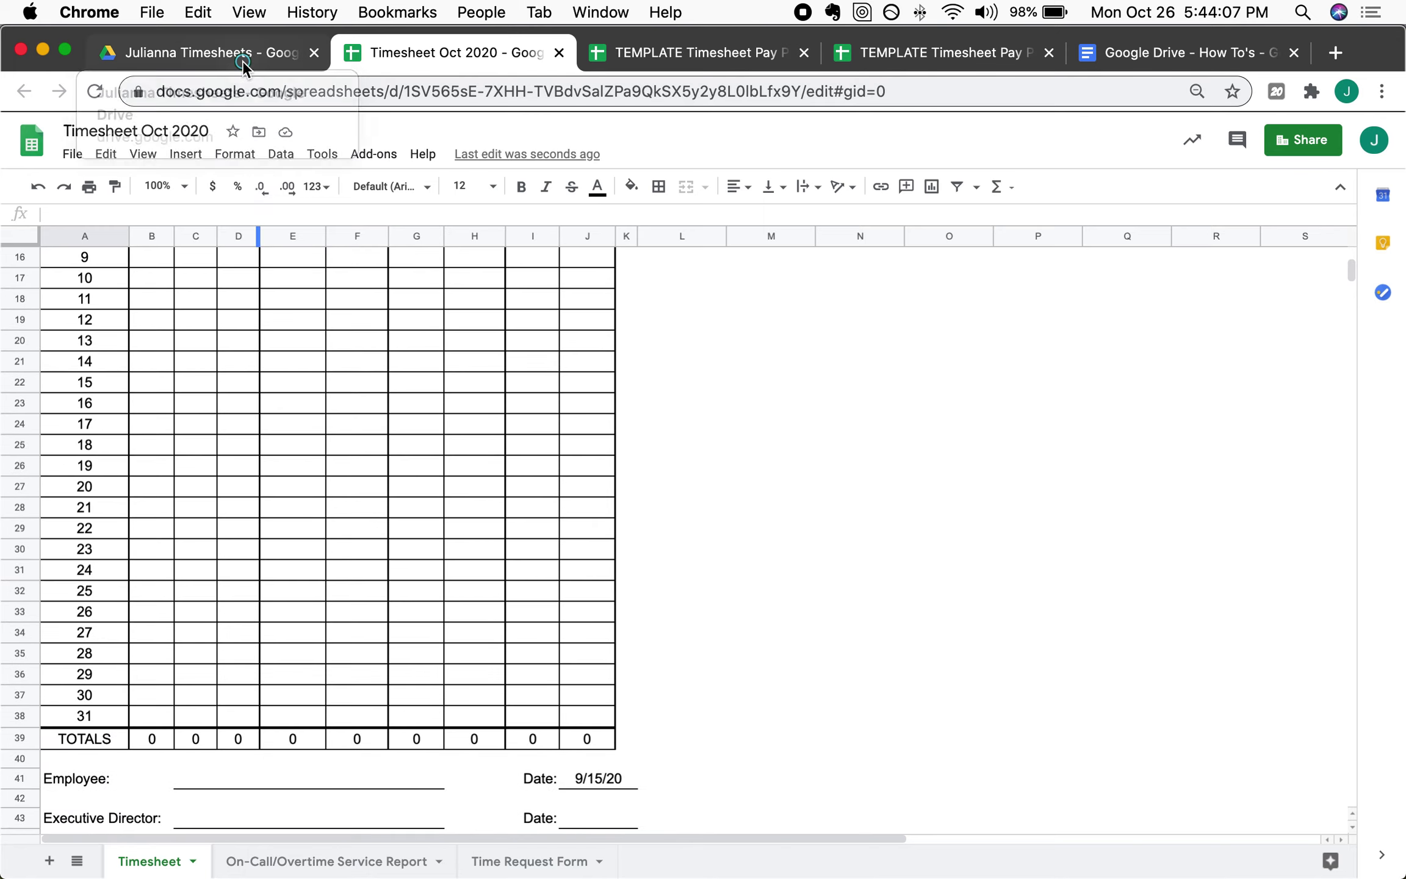
{"action": "left_click", "coordinate": [636, 48]}
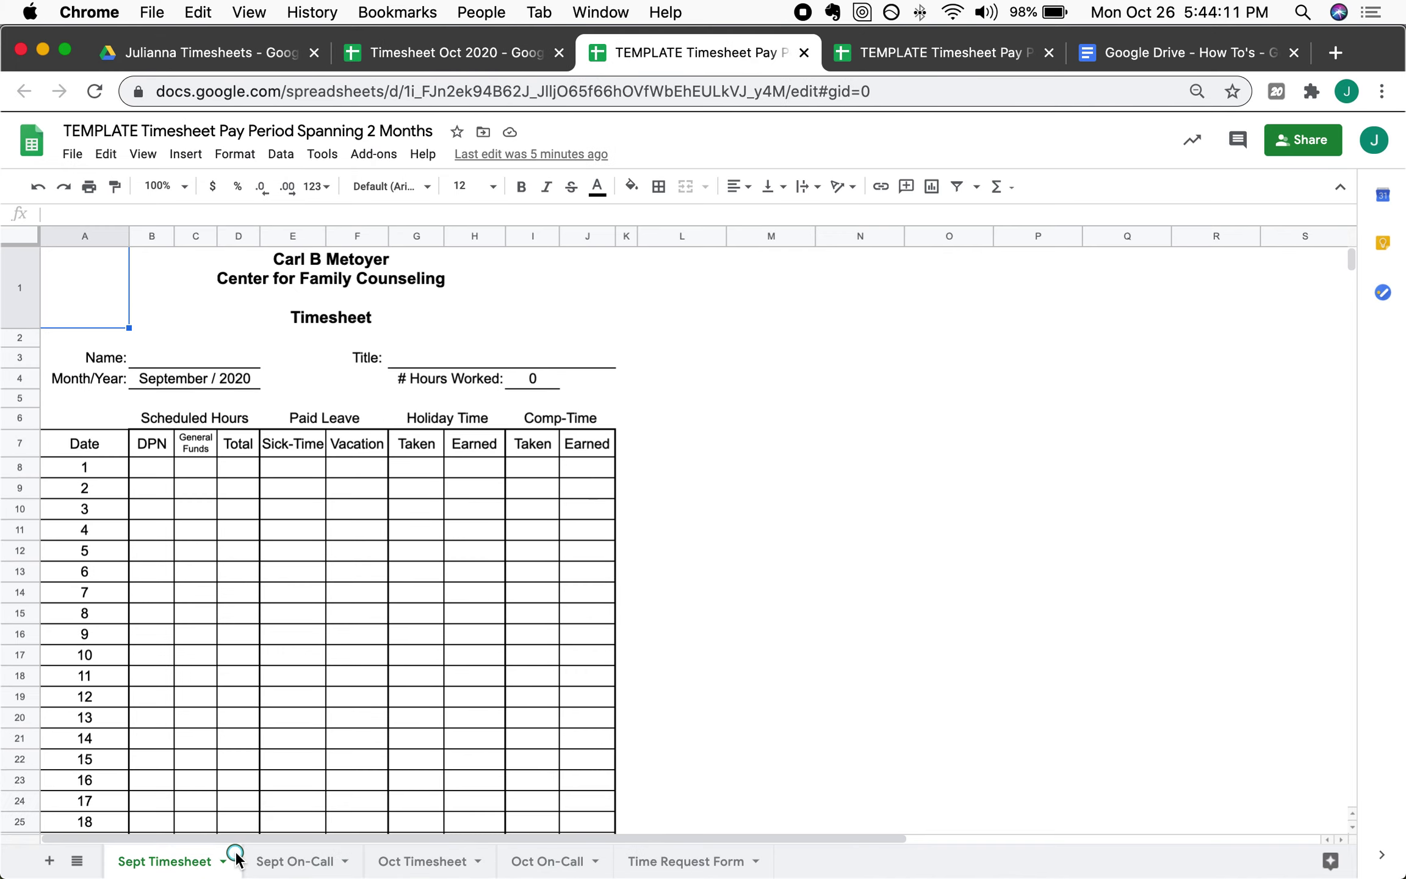
- Rename the Oct sheets to Nov Timesheet and Nov On-Call
{"action": "right_click", "coordinate": [179, 862]}
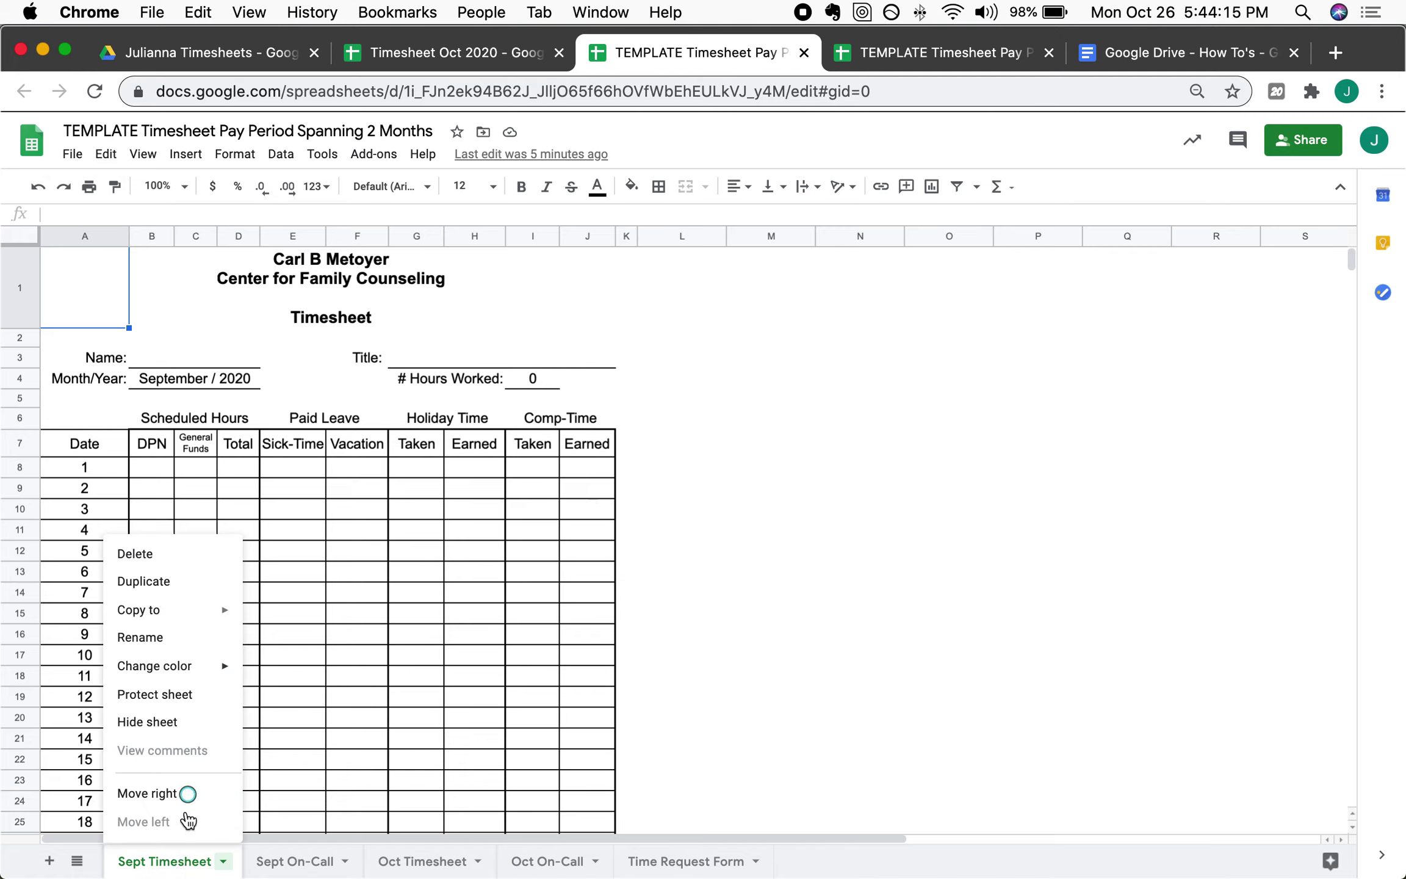
{"action": "double_click", "coordinate": [144, 865]}
{"action": "left_click", "coordinate": [147, 861]}
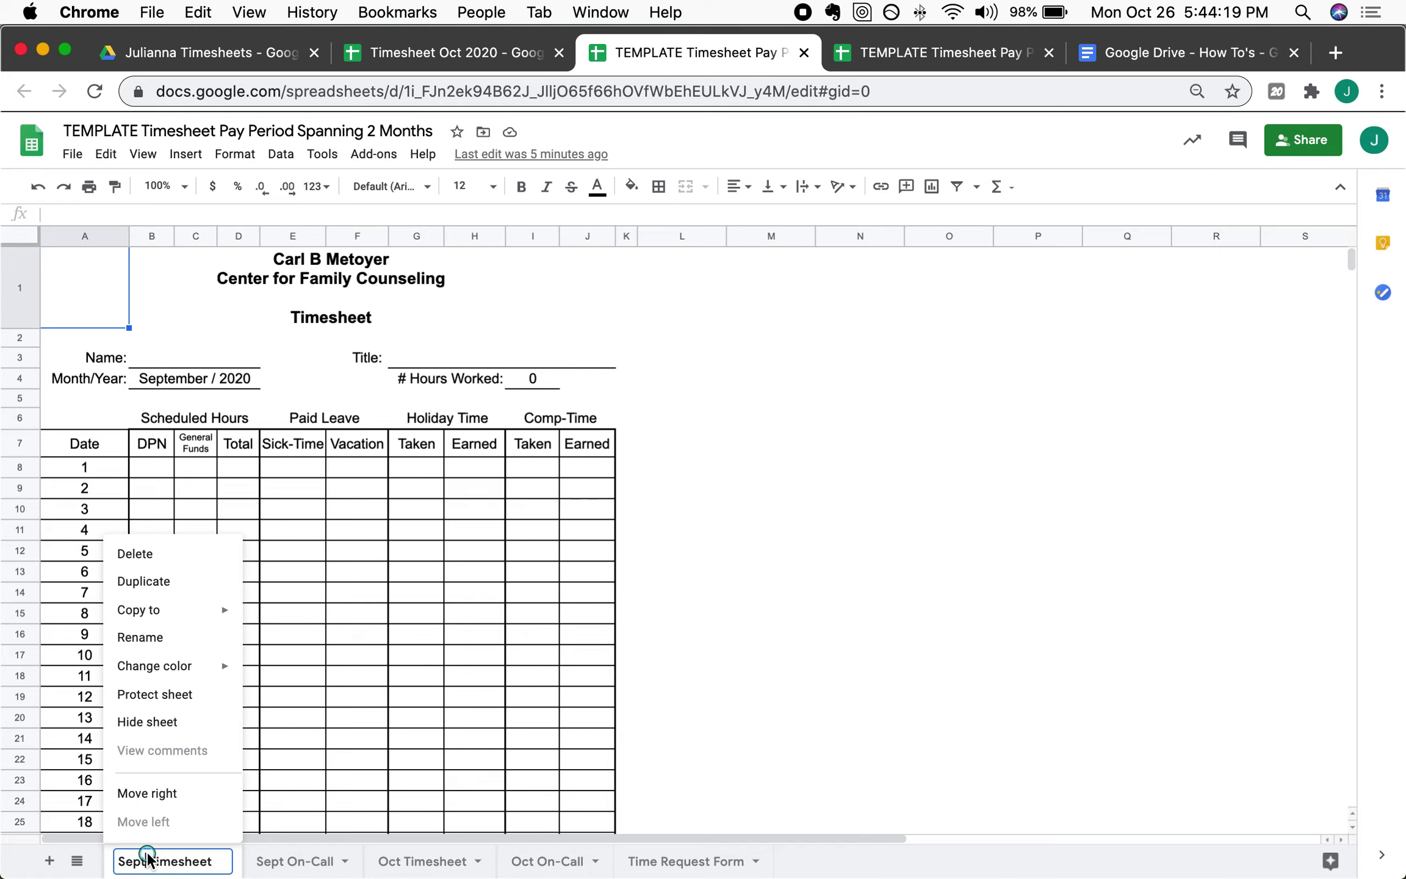
{"action": "double_click", "coordinate": [130, 861]}
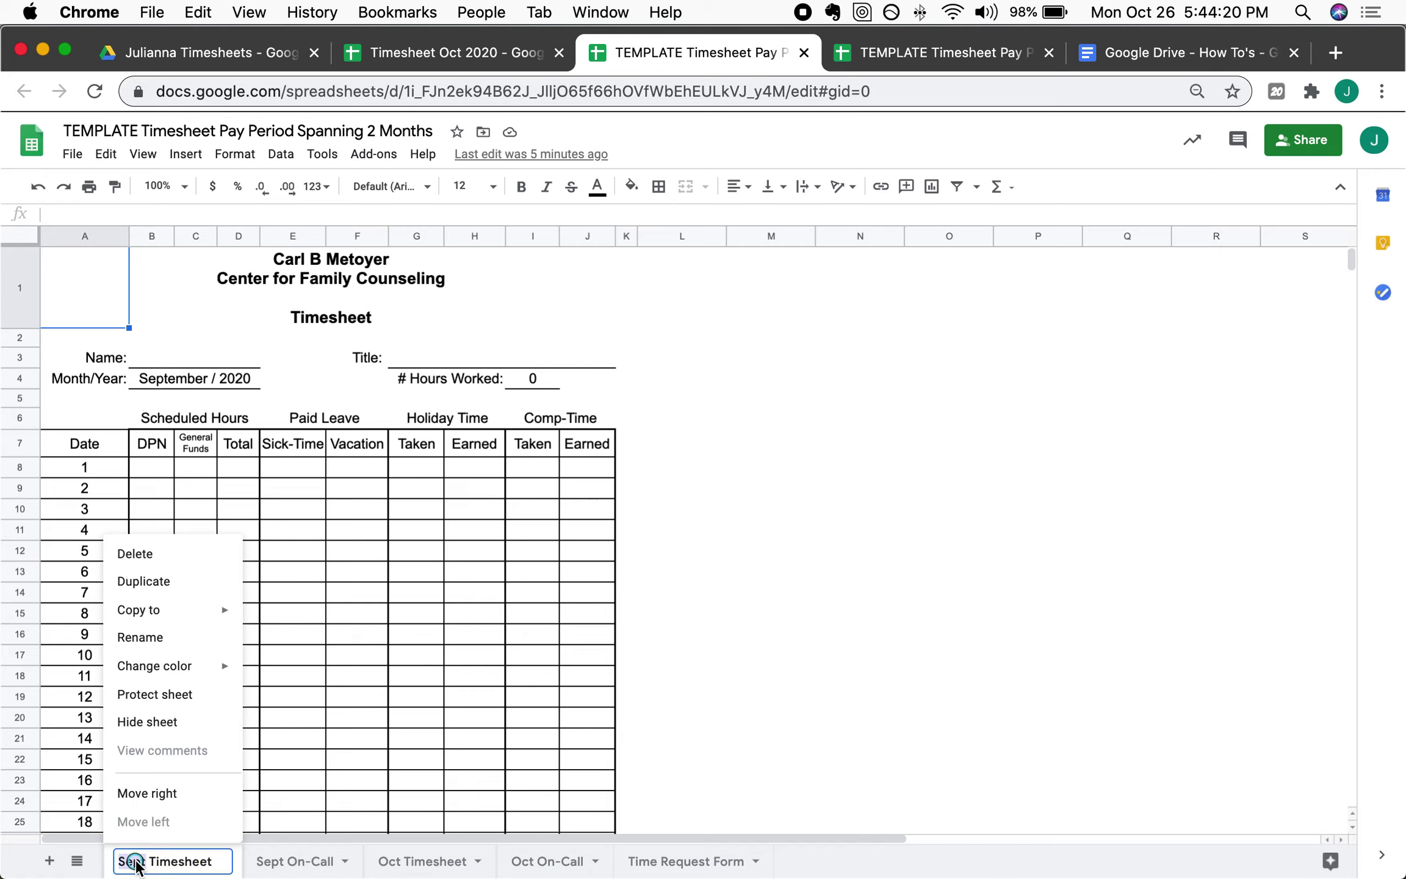
{"action": "left_click", "coordinate": [305, 862]}
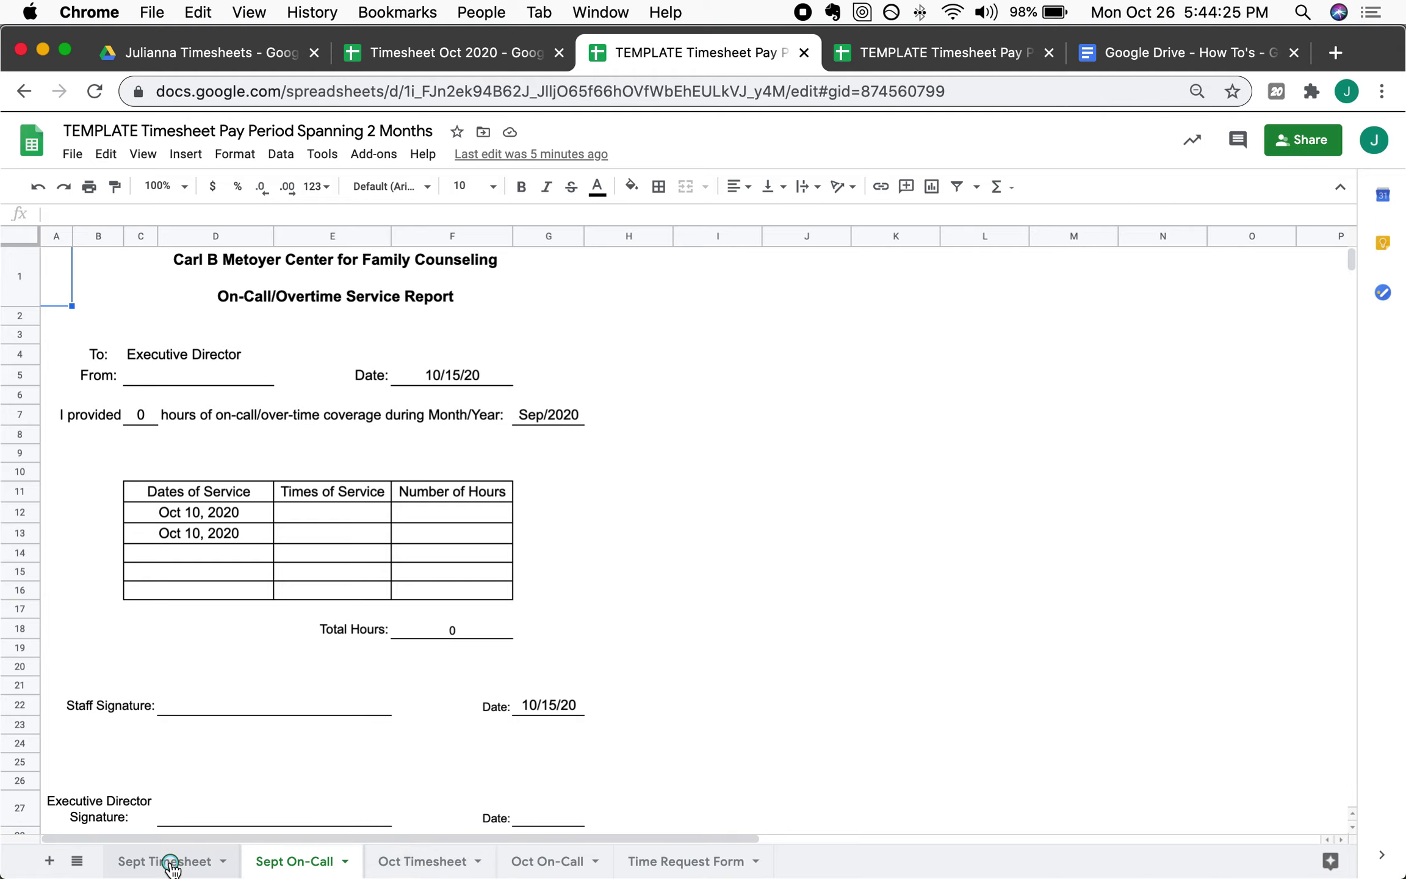
{"action": "left_click", "coordinate": [399, 862]}
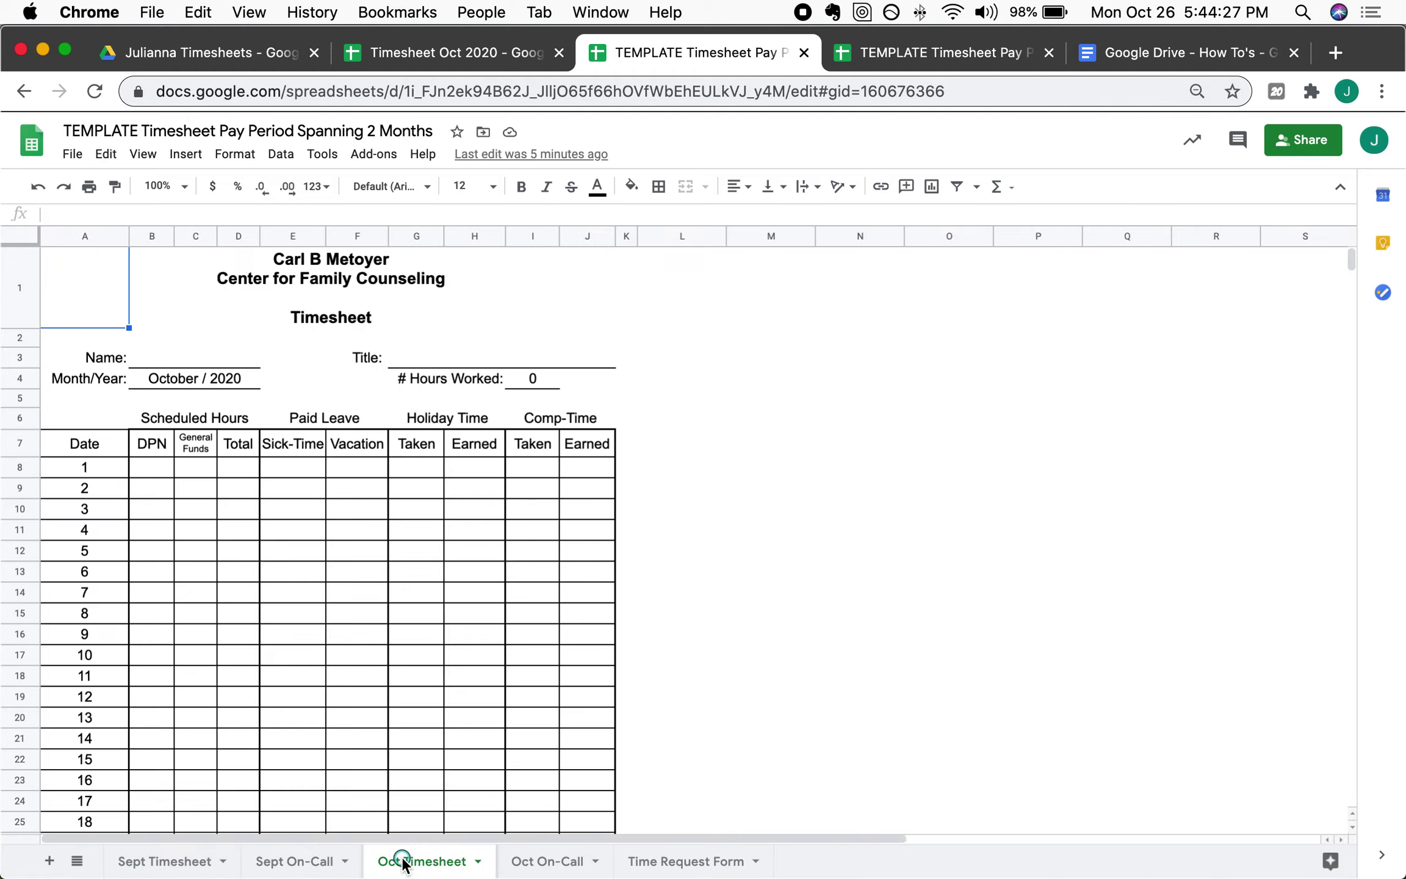
{"action": "double_click", "coordinate": [389, 863]}
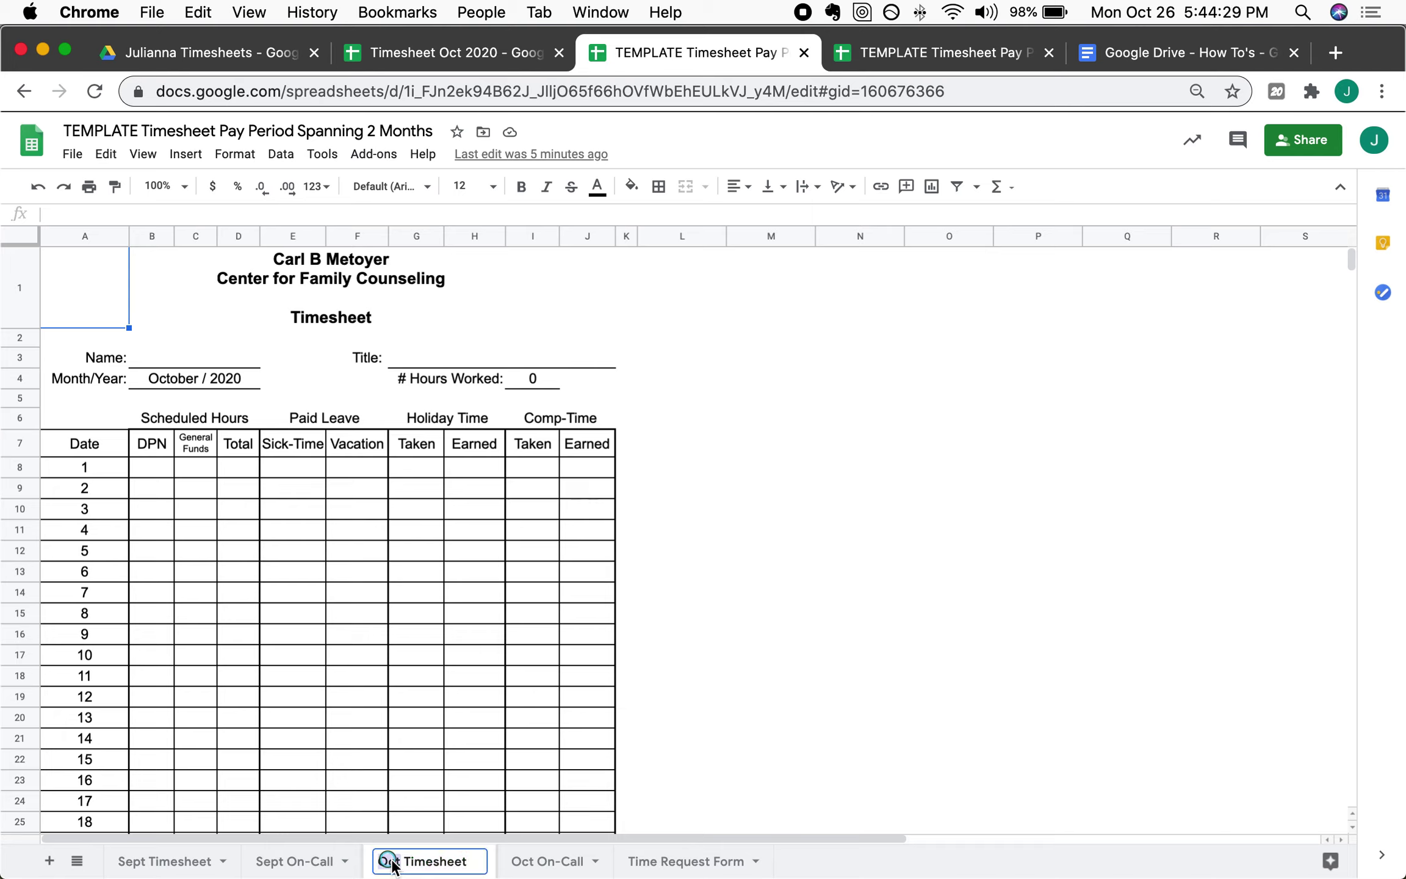
{"action": "key", "text": "BackSpace"}
{"action": "type", "text": "MNo"}
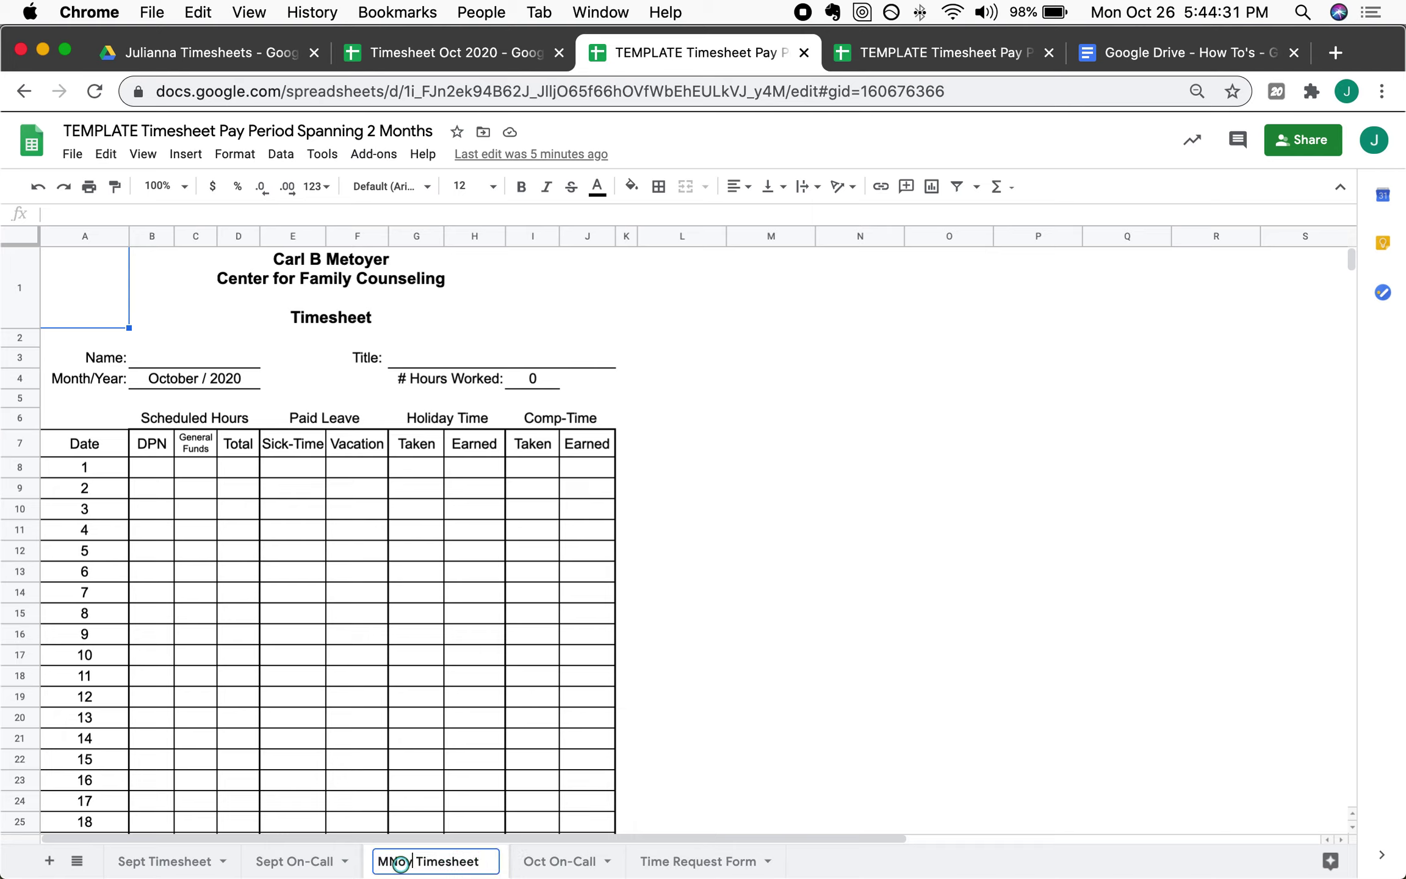
{"action": "type", "text": "v"}
{"action": "key", "text": "Return"}
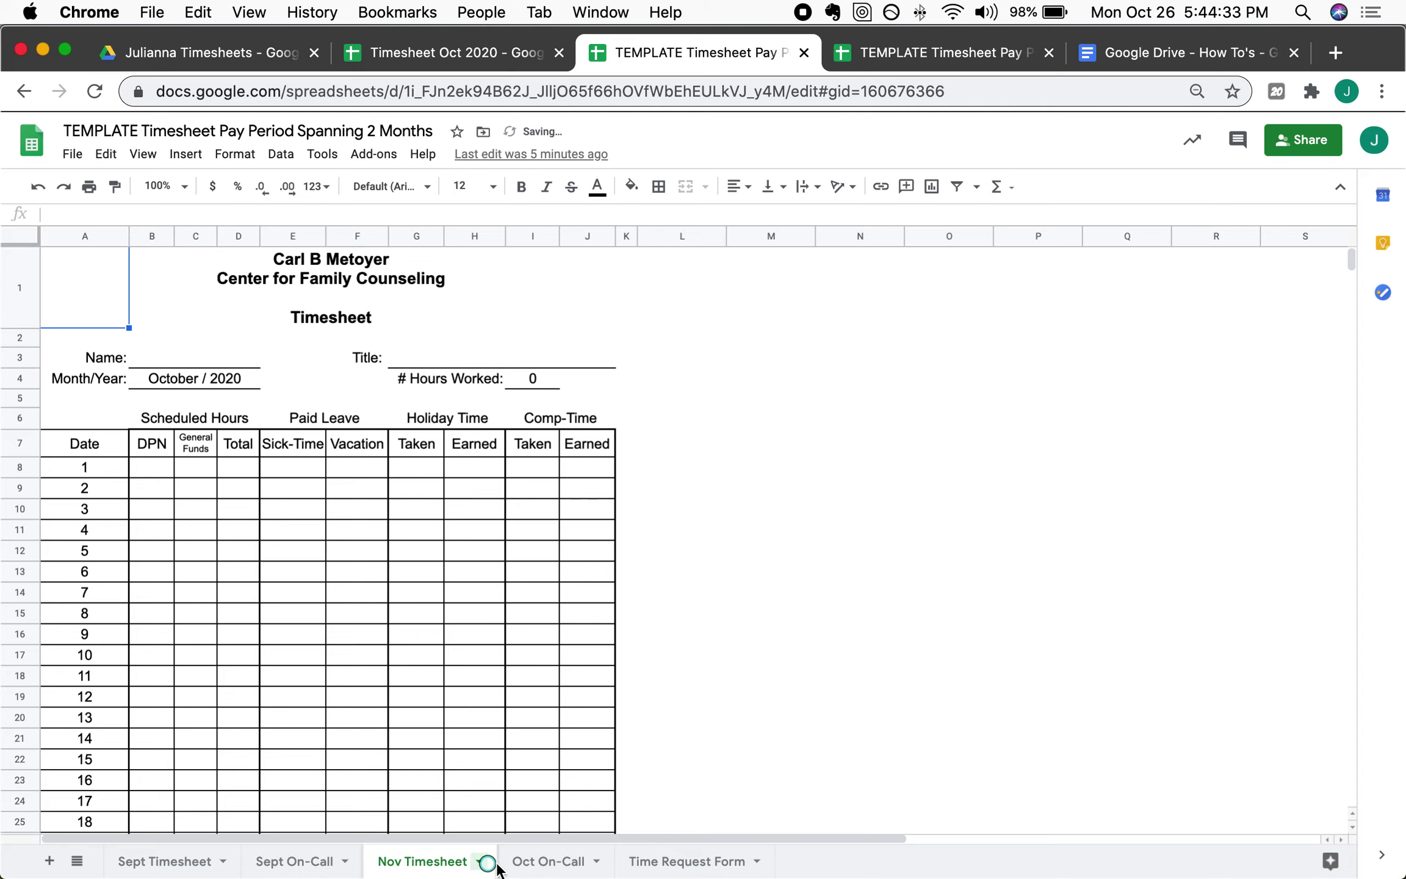
{"action": "left_click", "coordinate": [525, 863]}
{"action": "double_click", "coordinate": [524, 863]}
{"action": "key", "text": "BackSpace"}
{"action": "type", "text": "Nov"}
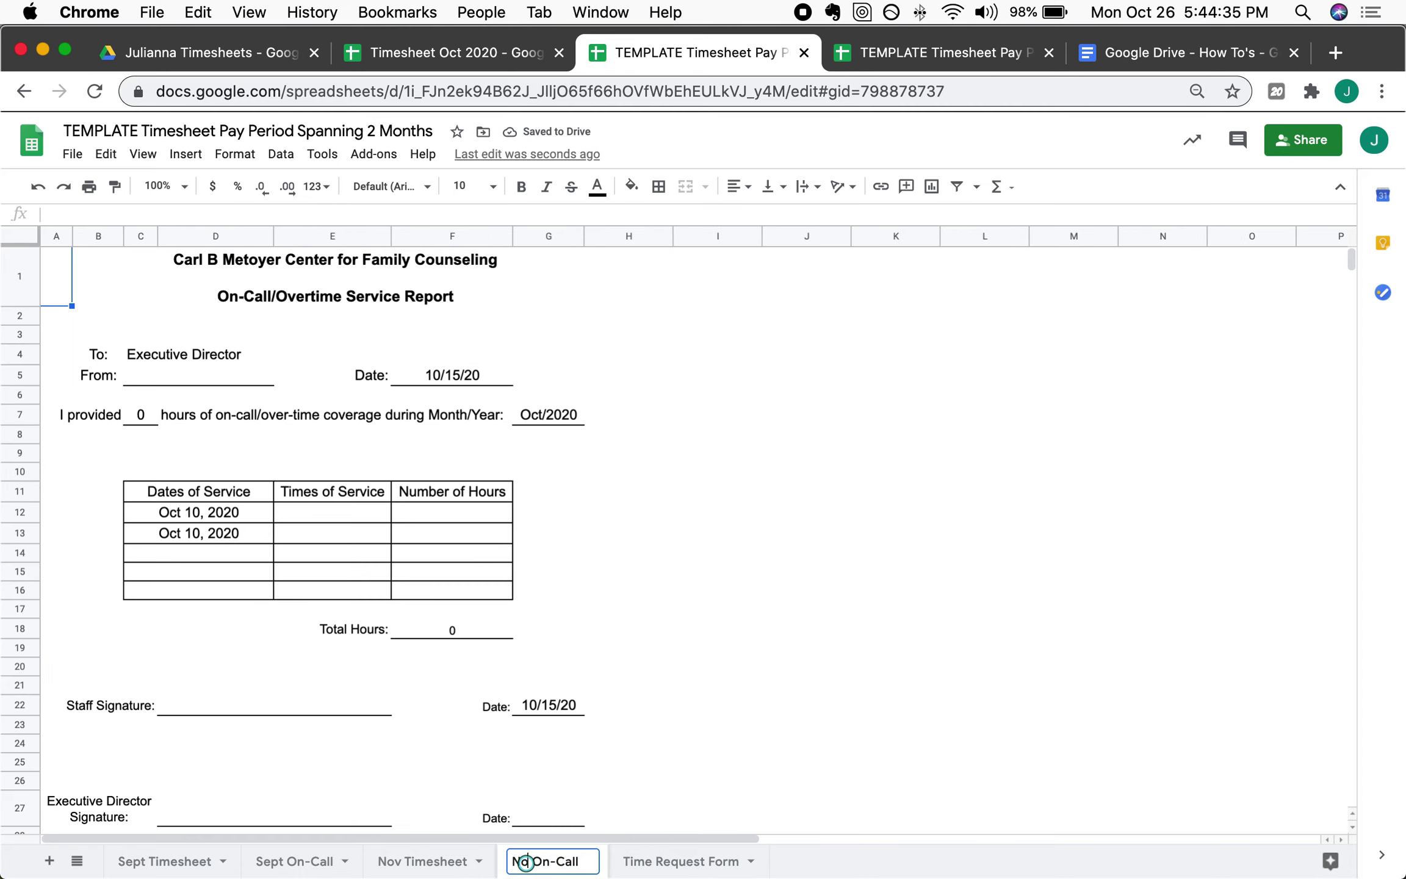
{"action": "key", "text": "Return"}
{"action": "left_click", "coordinate": [565, 849]}
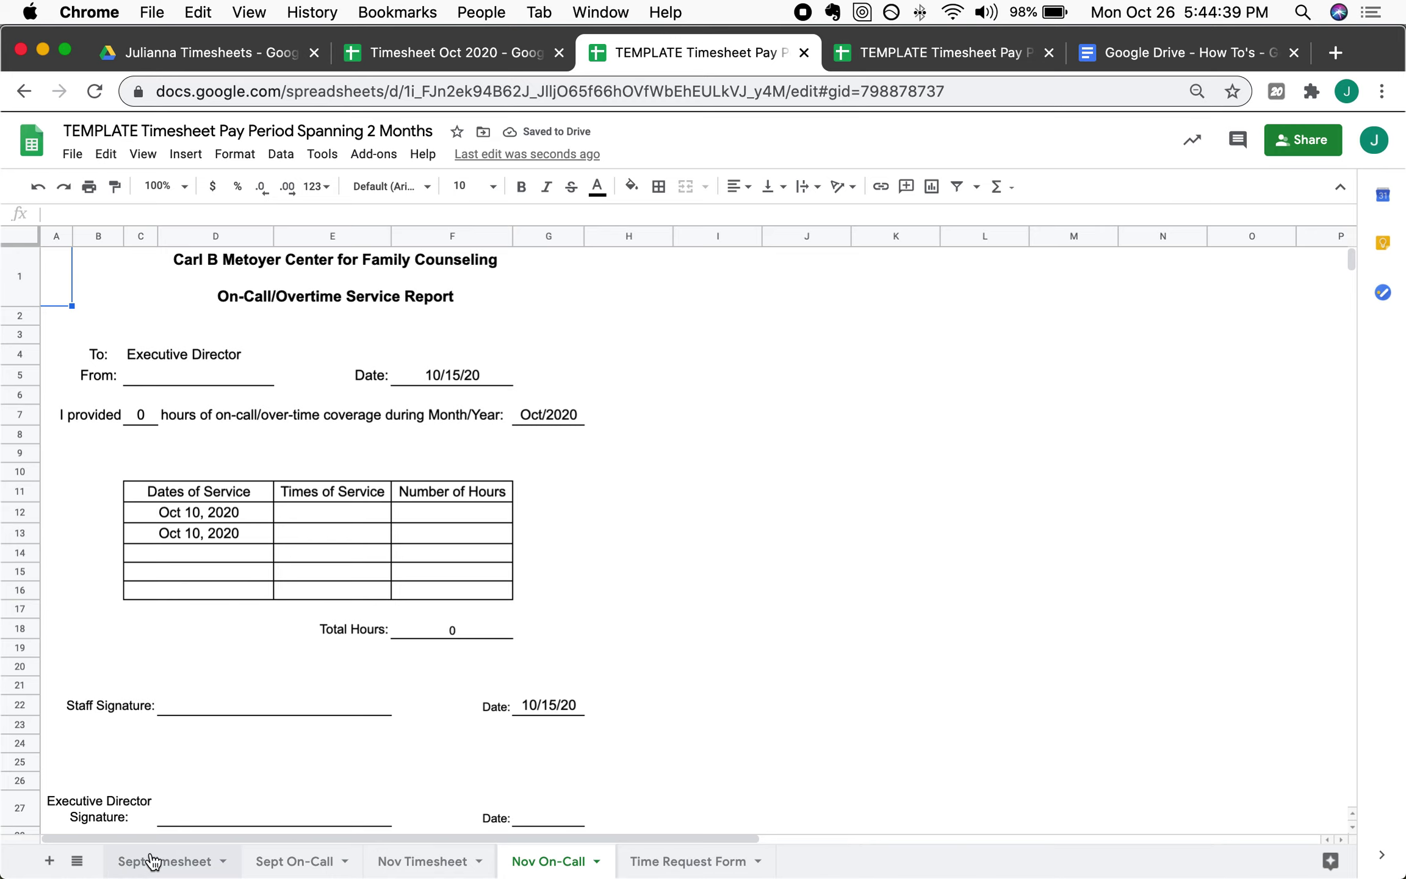
- Rename the Sept sheets to Oct Timesheet and Oct On-Call
{"action": "left_click", "coordinate": [139, 869]}
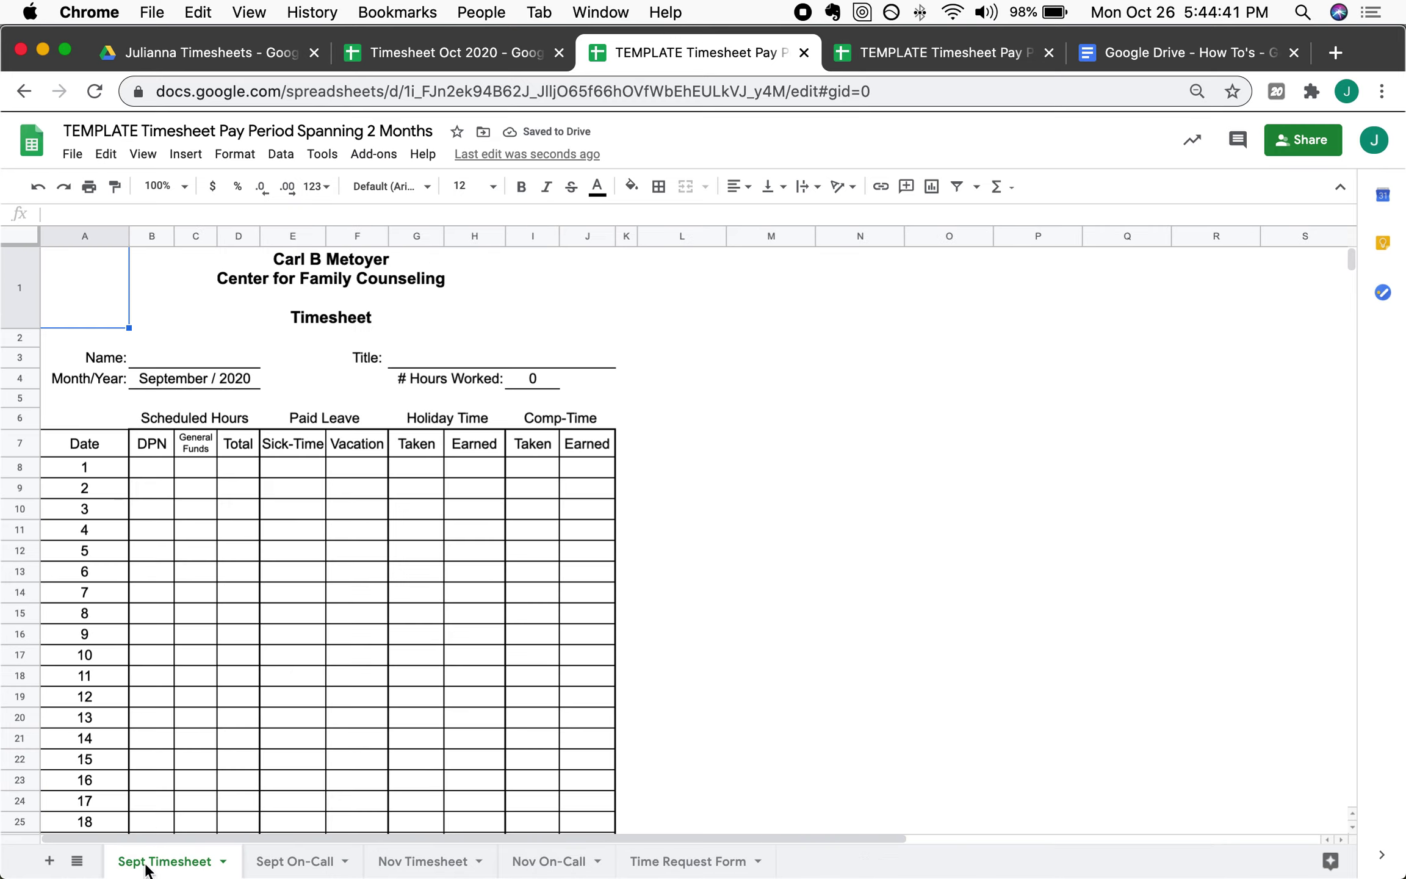
{"action": "double_click", "coordinate": [136, 867]}
{"action": "left_click", "coordinate": [133, 865]}
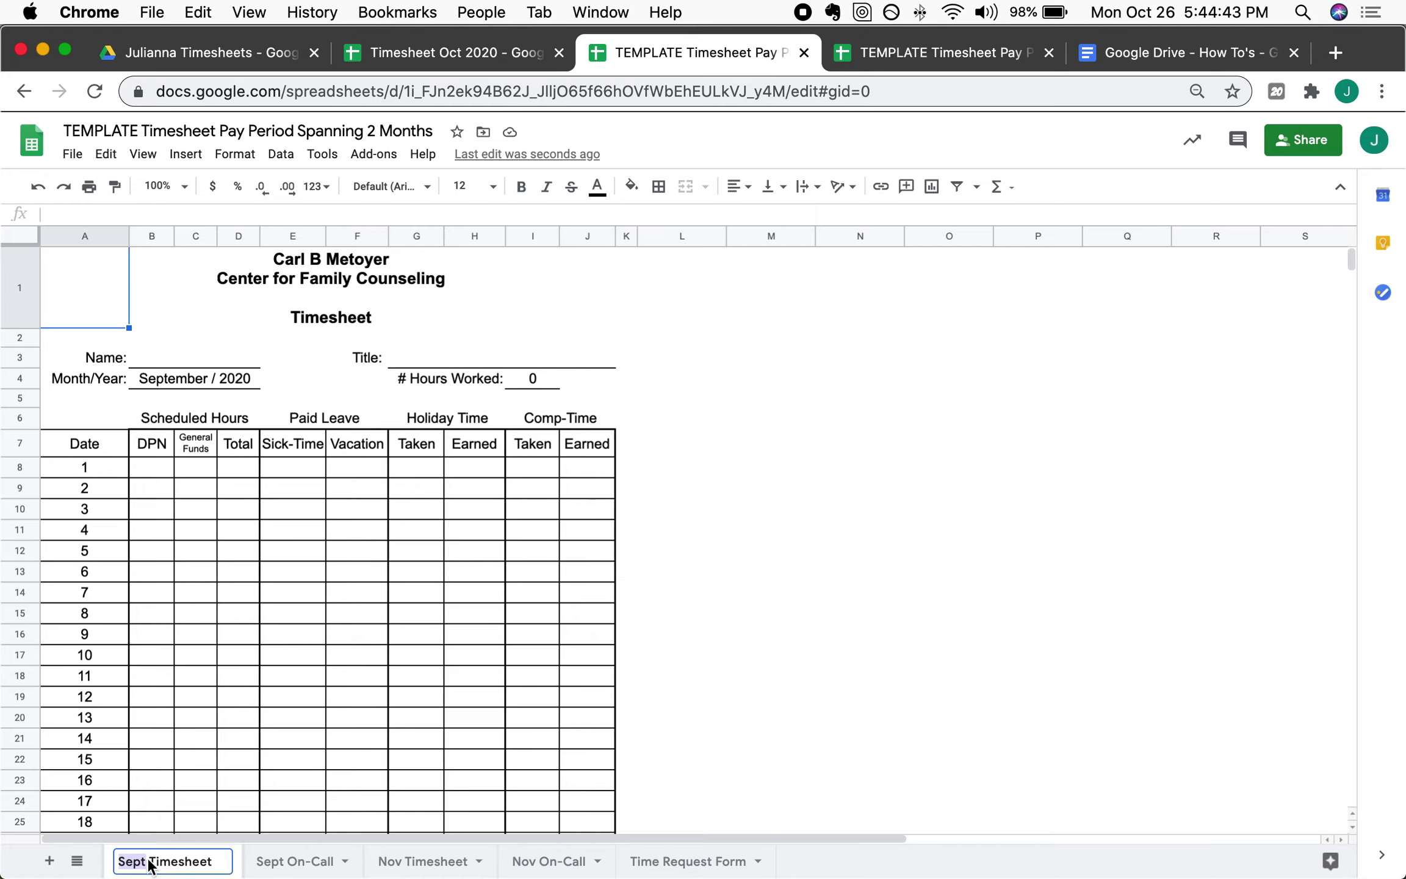
{"action": "type", "text": "Oct"}
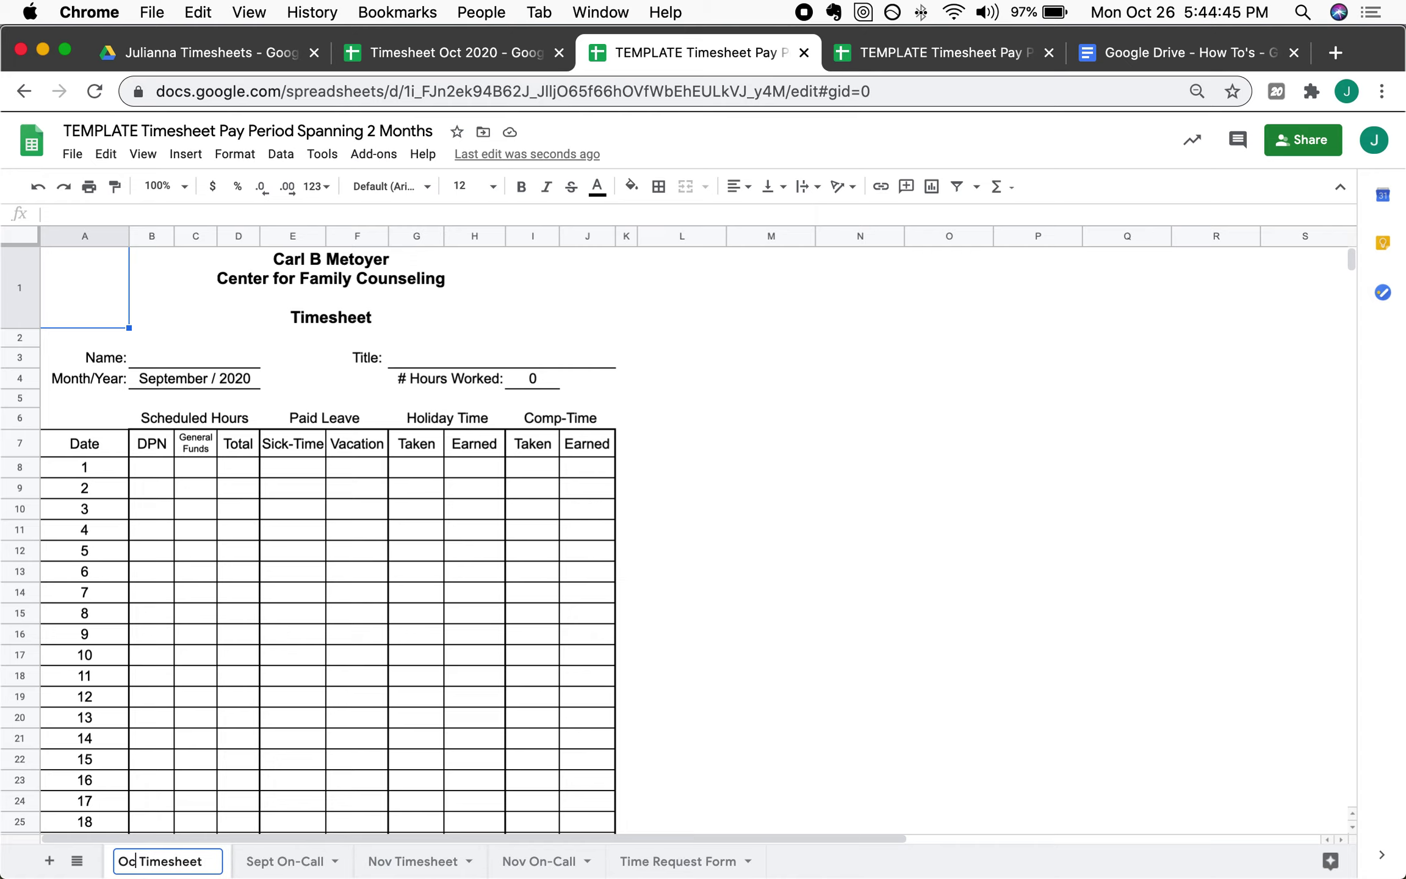
{"action": "key", "text": "Return"}
{"action": "left_click", "coordinate": [267, 861]}
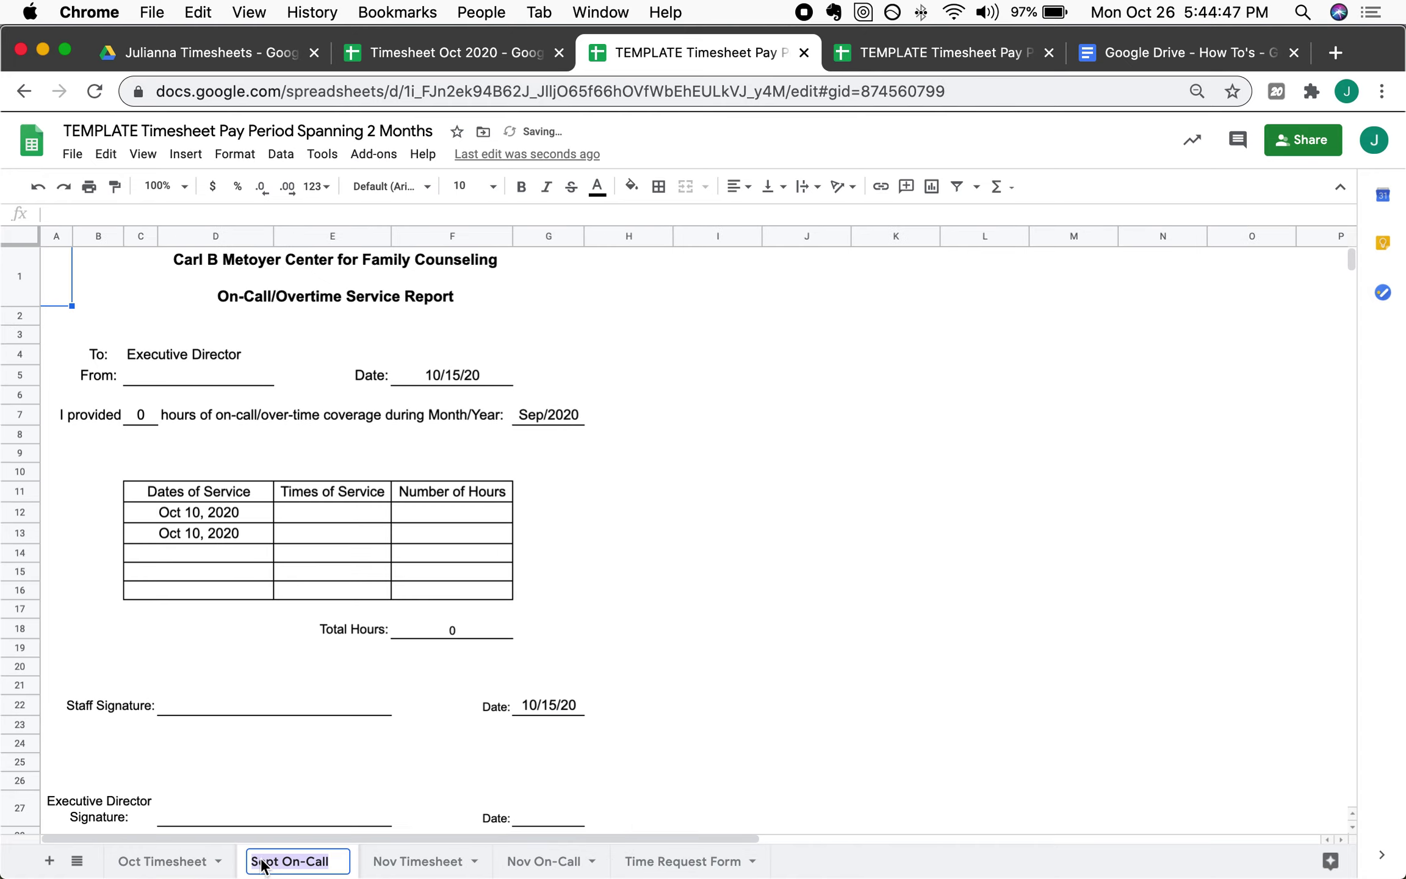
{"action": "double_click", "coordinate": [265, 861]}
{"action": "type", "text": "Oct"}
{"action": "key", "text": "Return"}
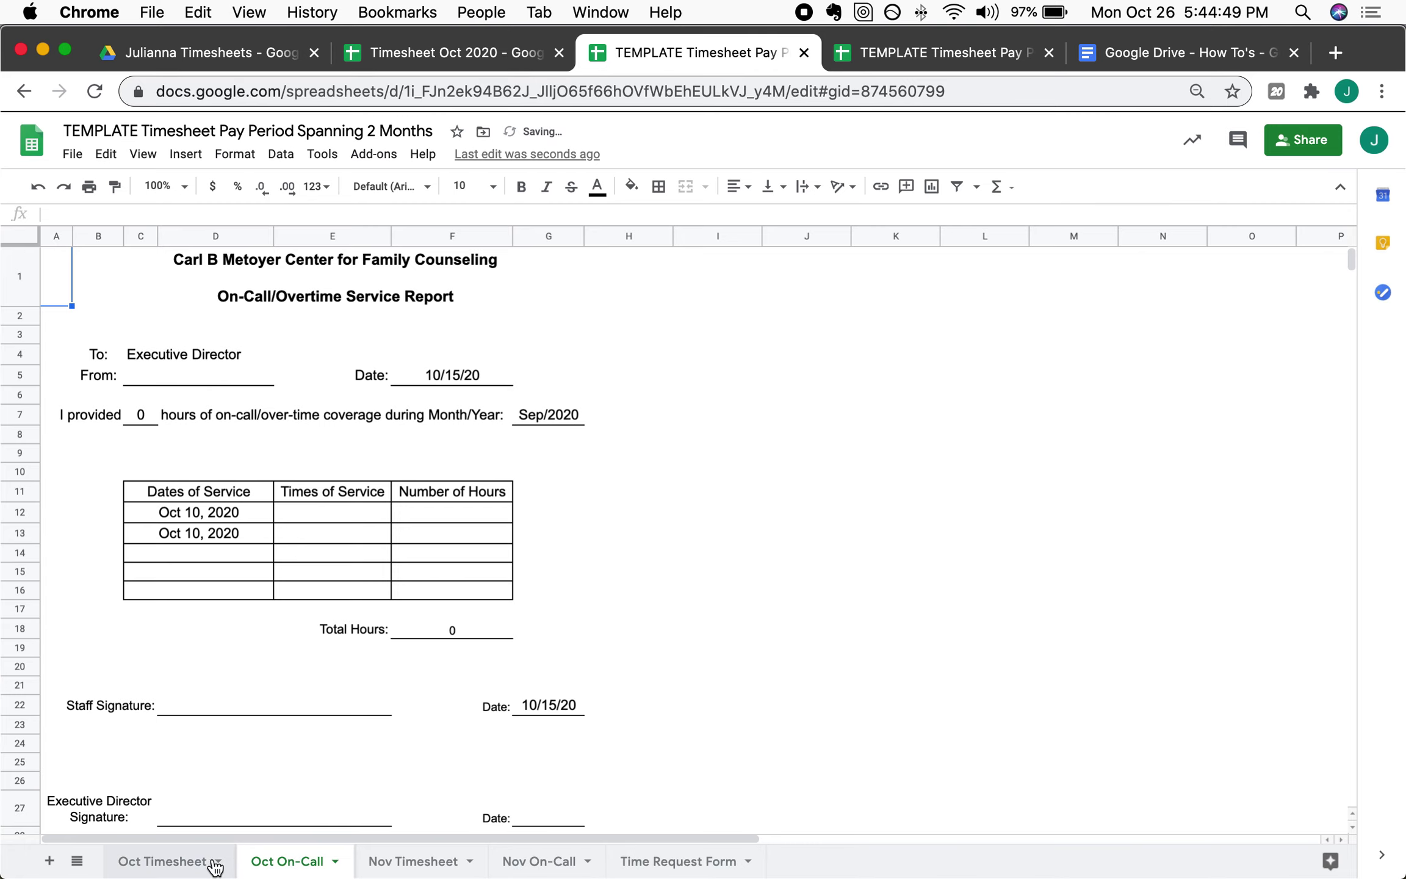
- On Oct Timesheet, set the Month/Year date in B4 to October 7, 2020
{"action": "left_click", "coordinate": [190, 870]}
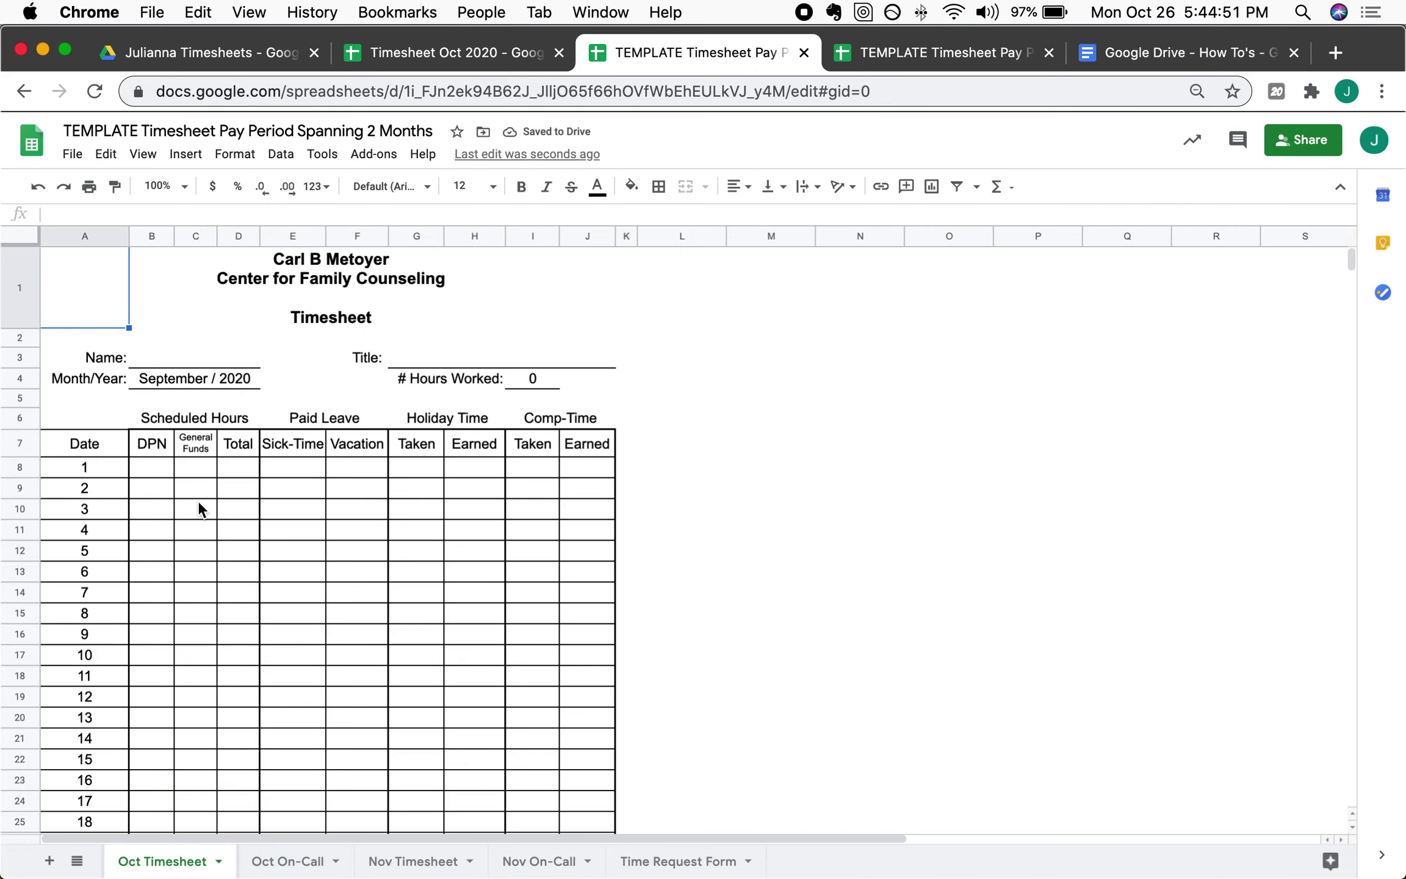
{"action": "left_click", "coordinate": [201, 376]}
{"action": "double_click", "coordinate": [202, 376]}
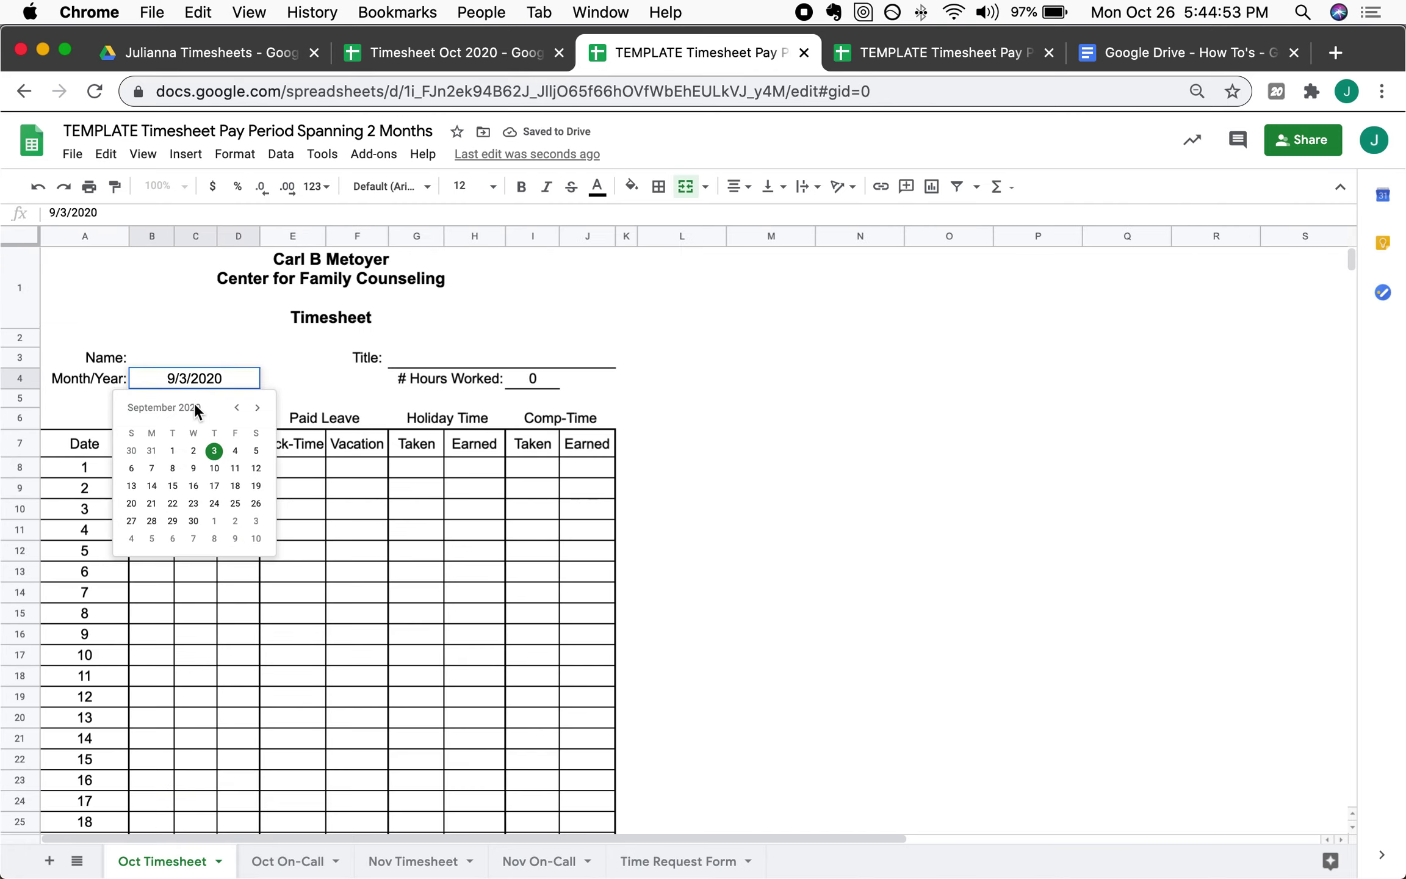
{"action": "left_click", "coordinate": [257, 411]}
{"action": "left_click", "coordinate": [193, 470]}
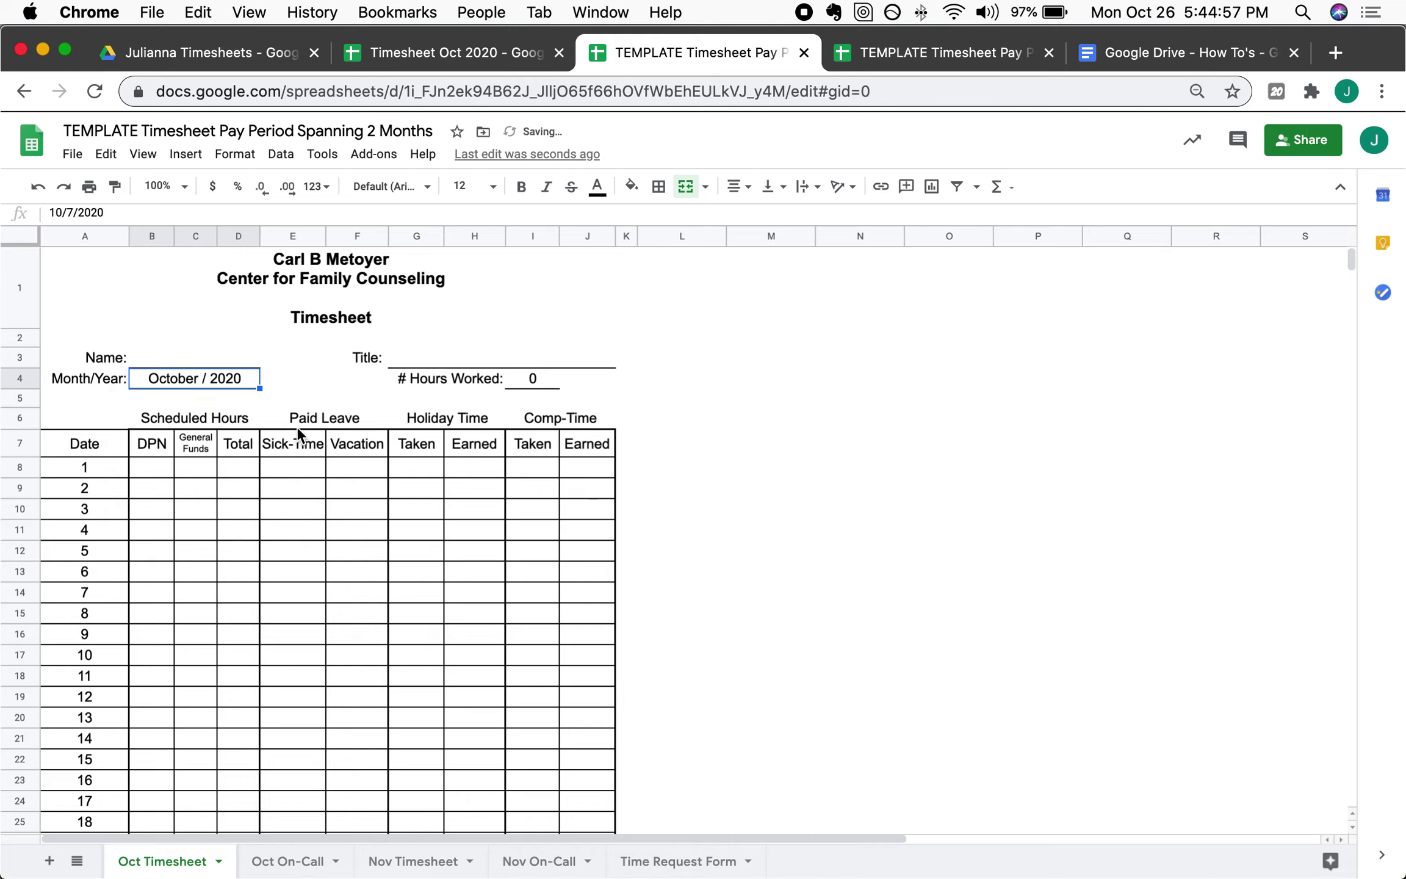
- Set the employee signature date in J41 to 11/15/20
{"action": "scroll", "coordinate": [359, 588], "scroll_direction": "down", "scroll_amount": 10}
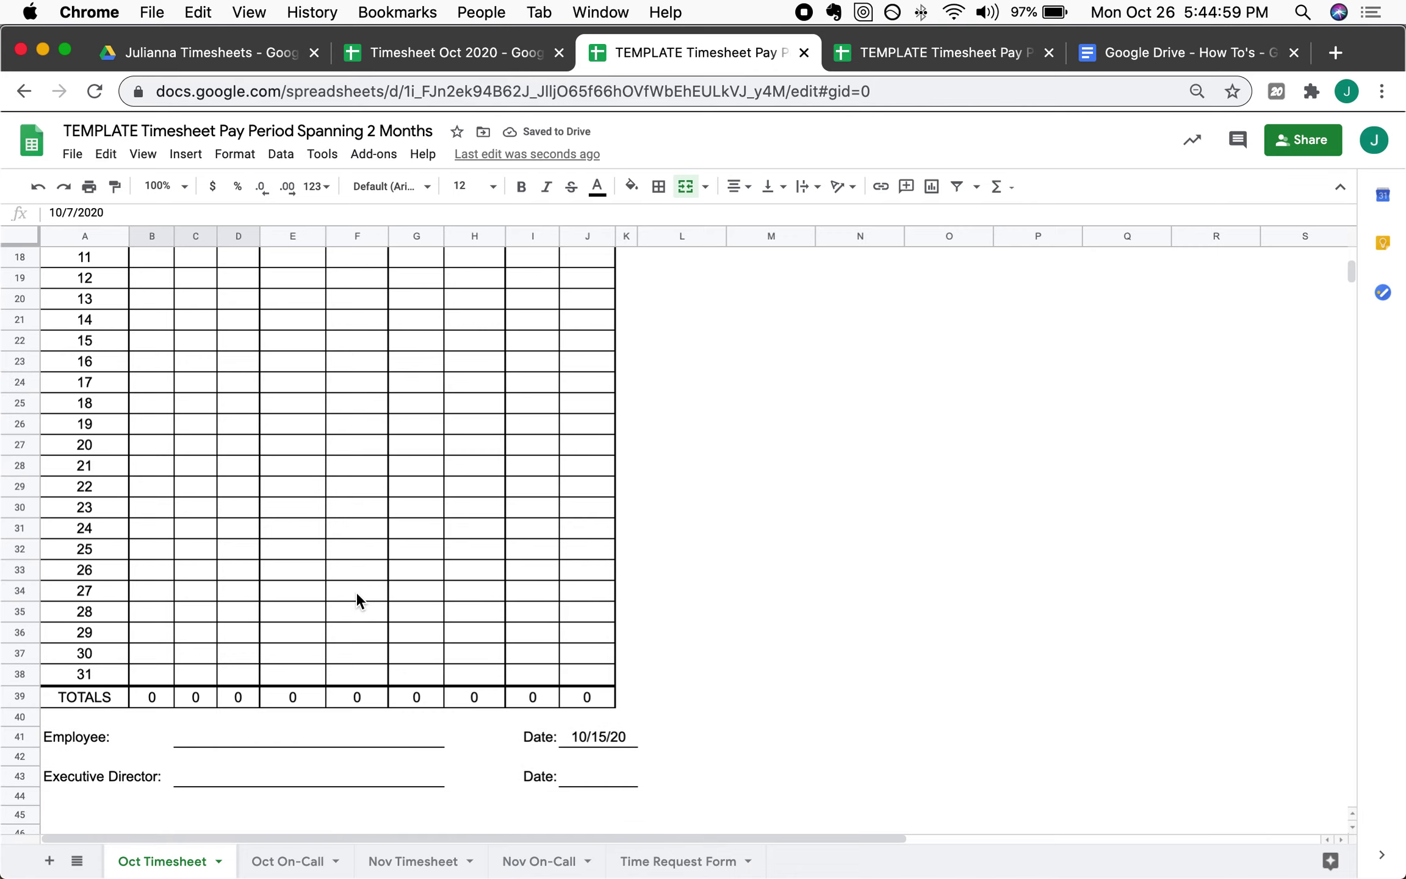
{"action": "double_click", "coordinate": [589, 734]}
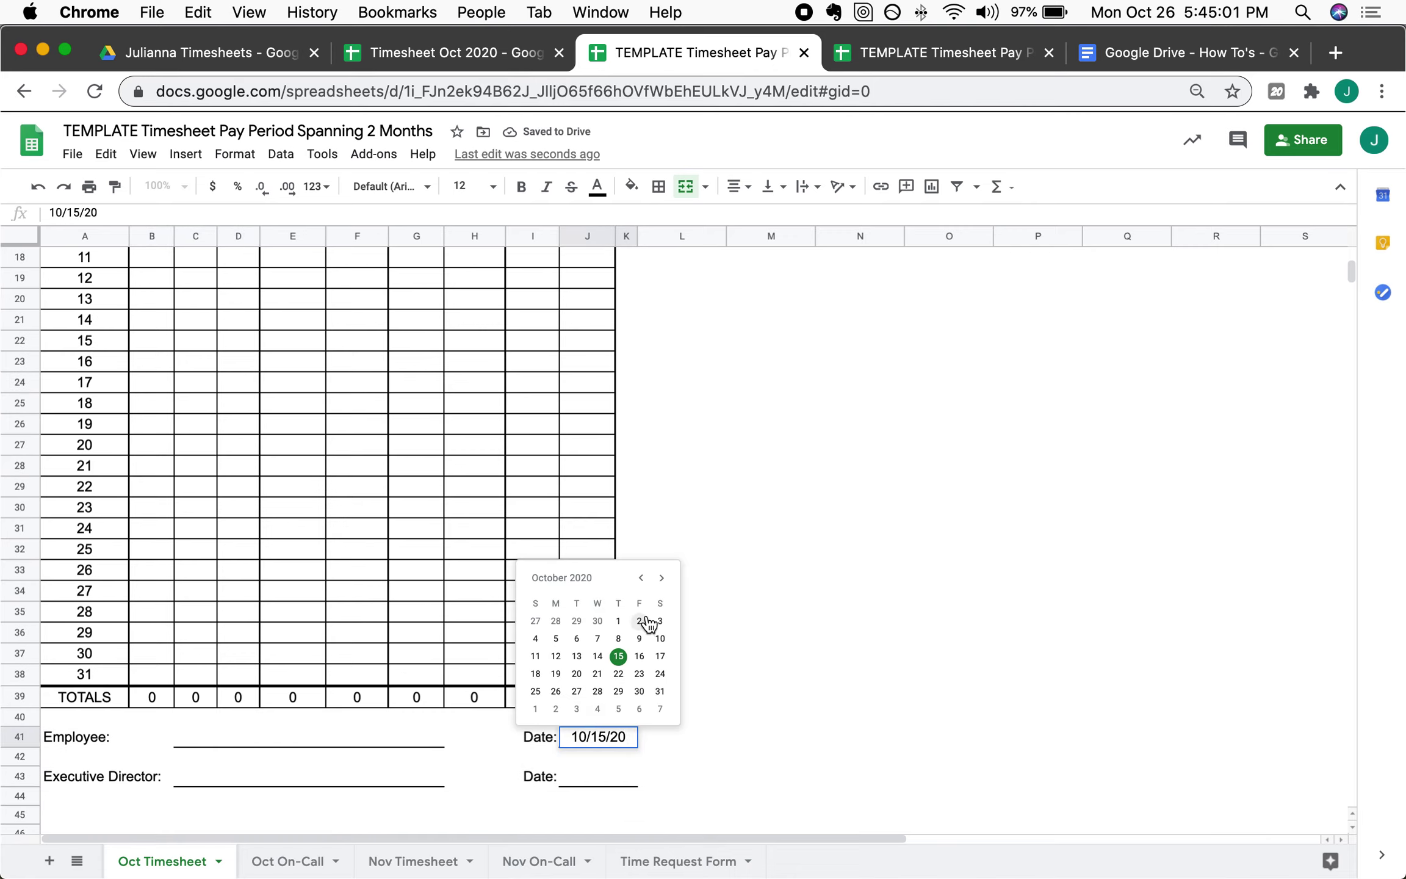
{"action": "left_click", "coordinate": [662, 574]}
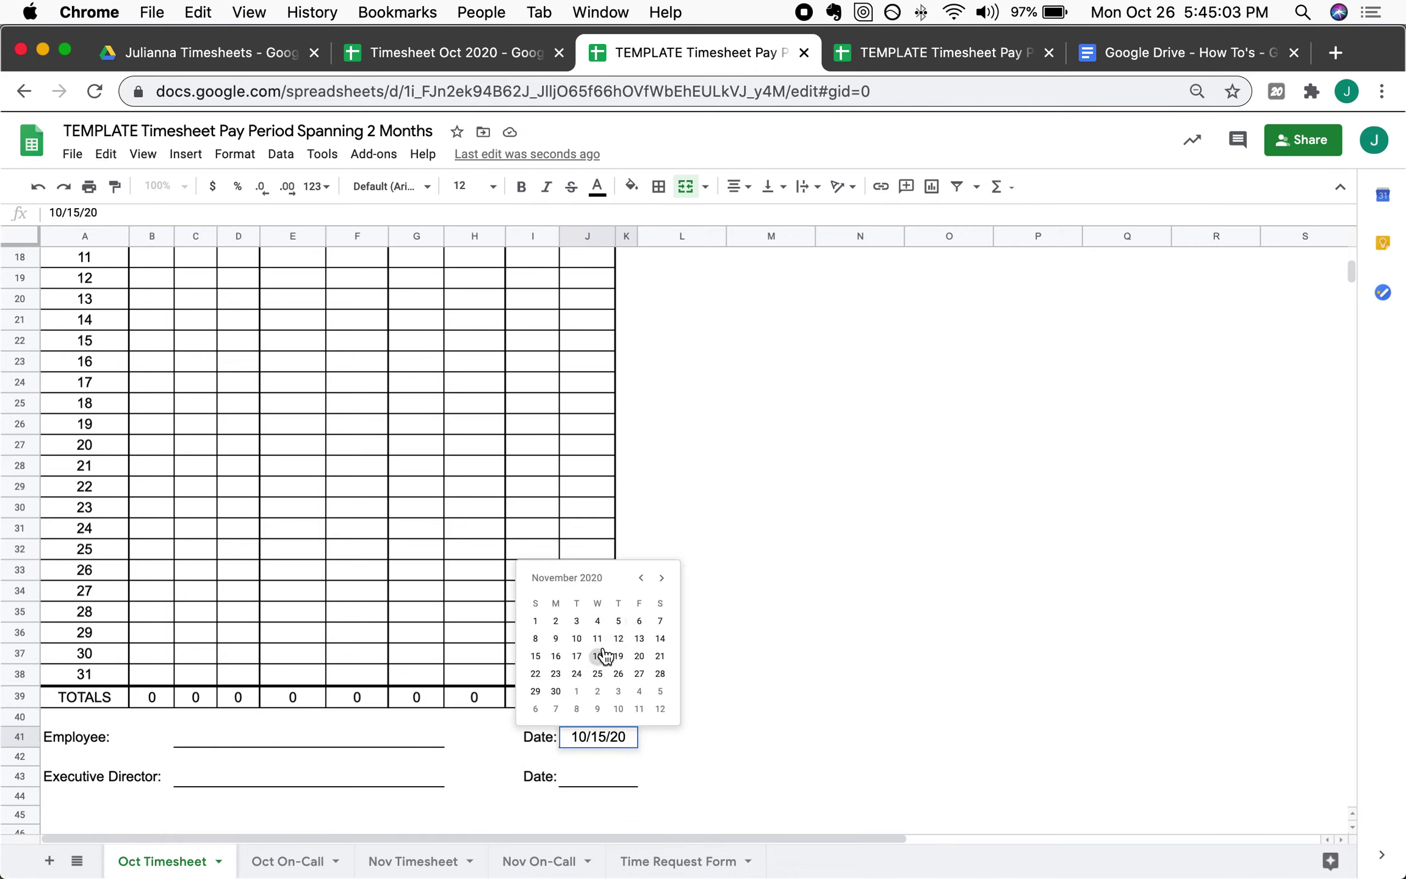
{"action": "left_click", "coordinate": [540, 656]}
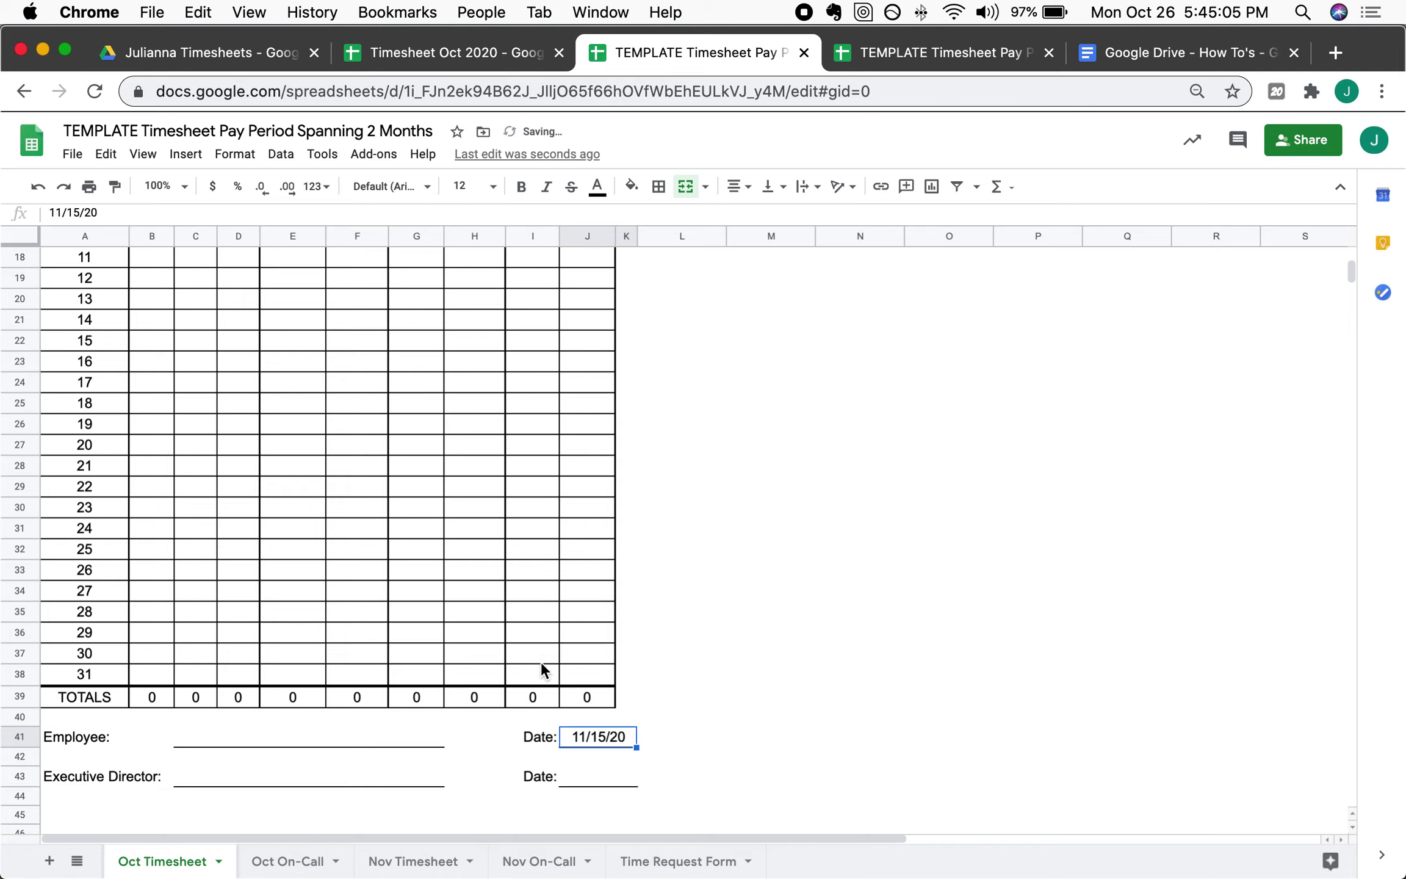
- Check that Oct On-Call's report date, Oct/2020 month and signature date link to Oct Timesheet
{"action": "left_click", "coordinate": [283, 859]}
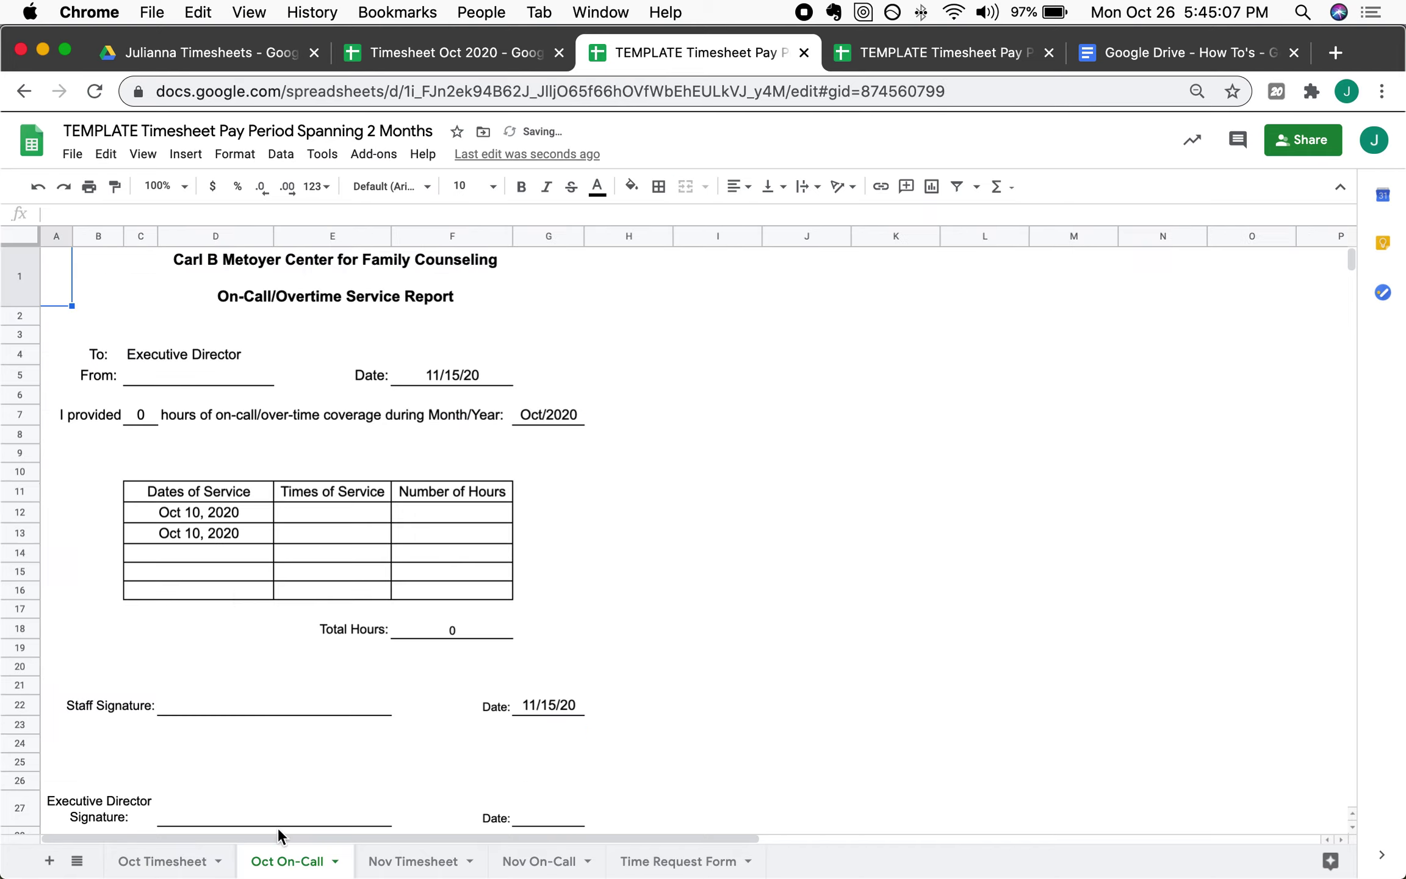
{"action": "left_click", "coordinate": [442, 375]}
{"action": "left_click", "coordinate": [530, 419]}
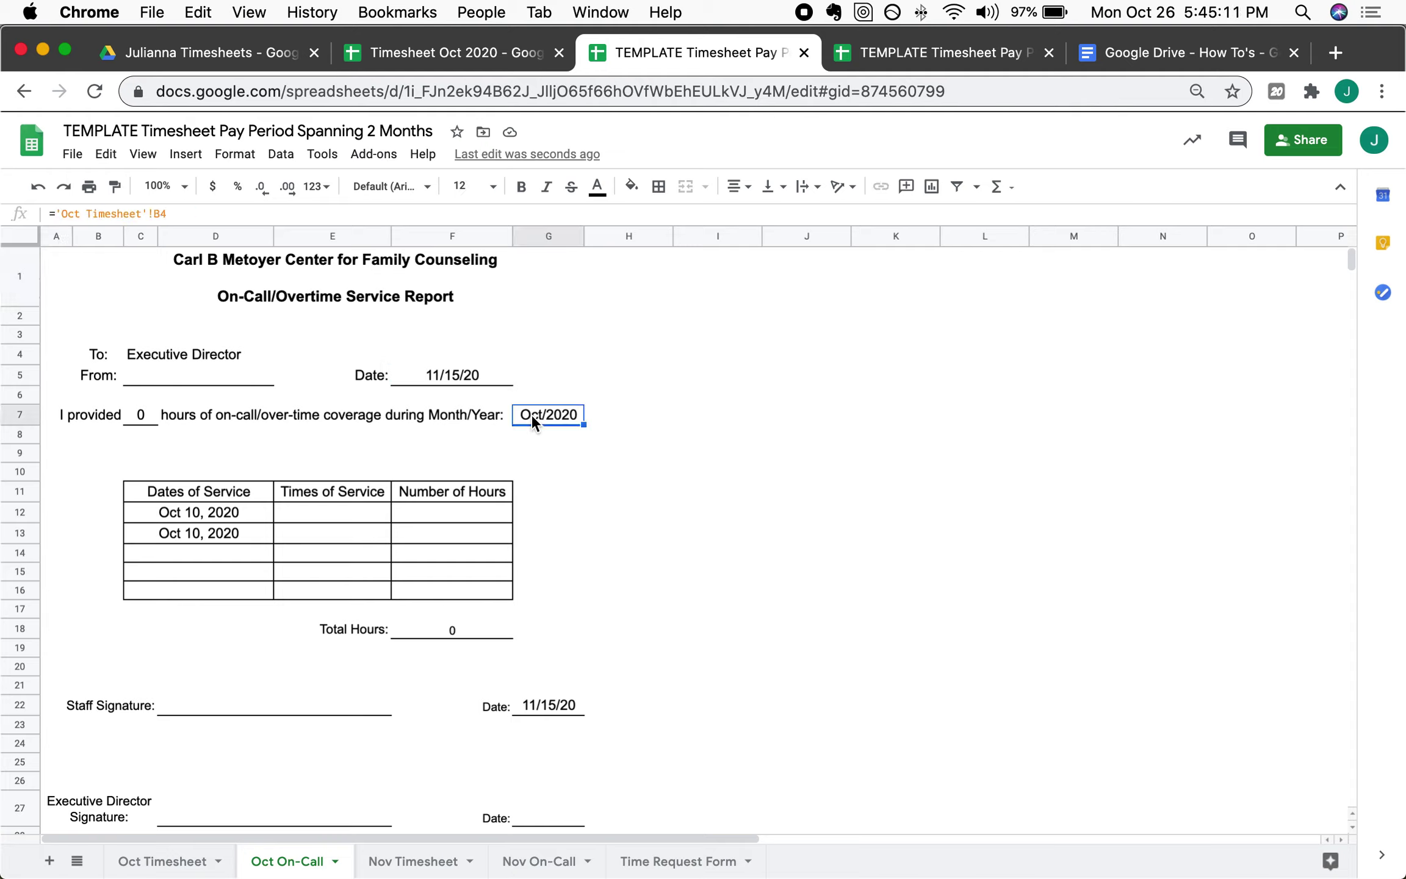
{"action": "left_click", "coordinate": [574, 702]}
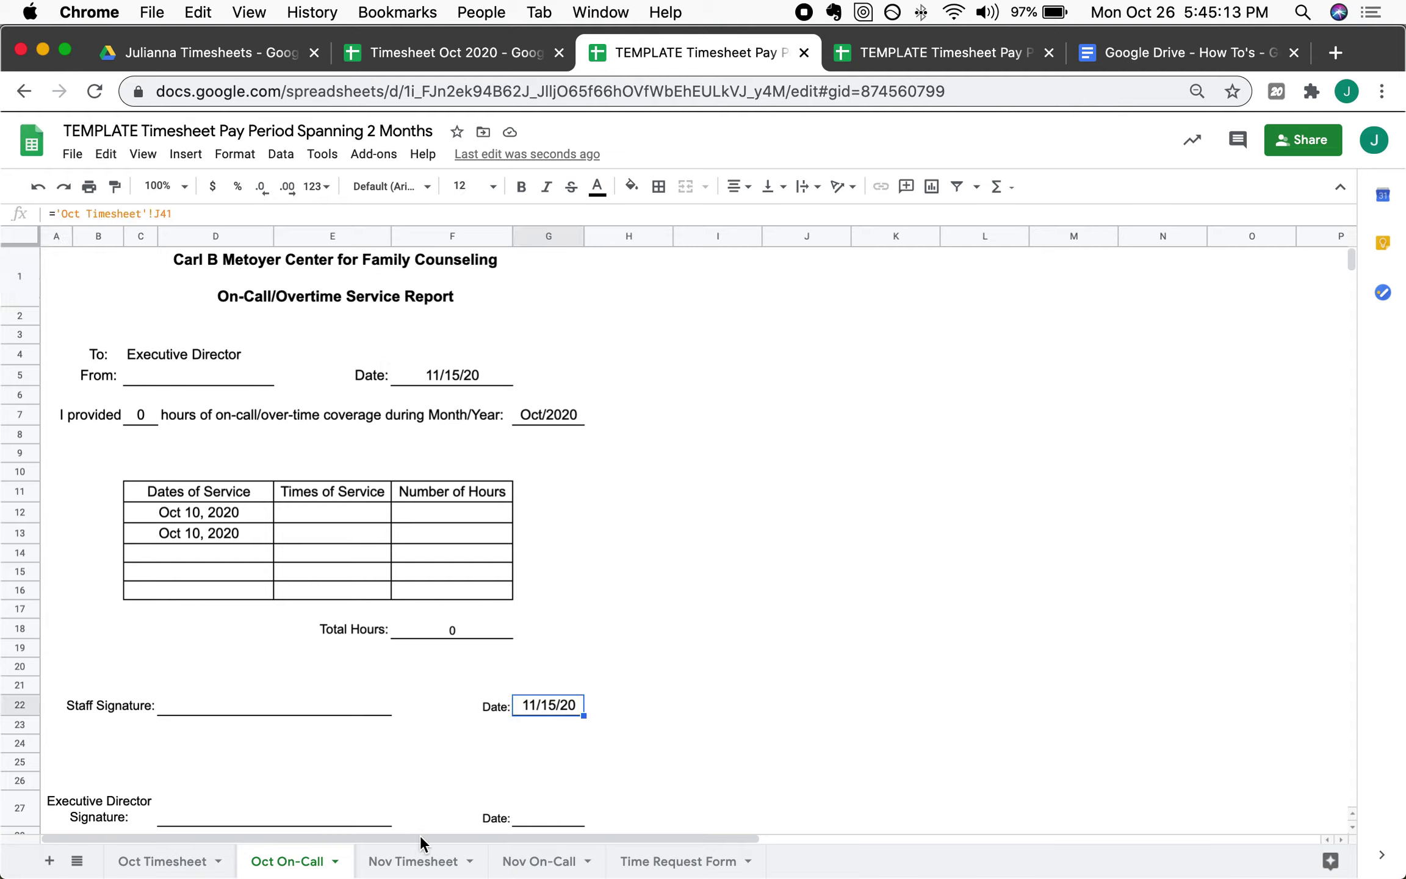
{"action": "left_click", "coordinate": [417, 863]}
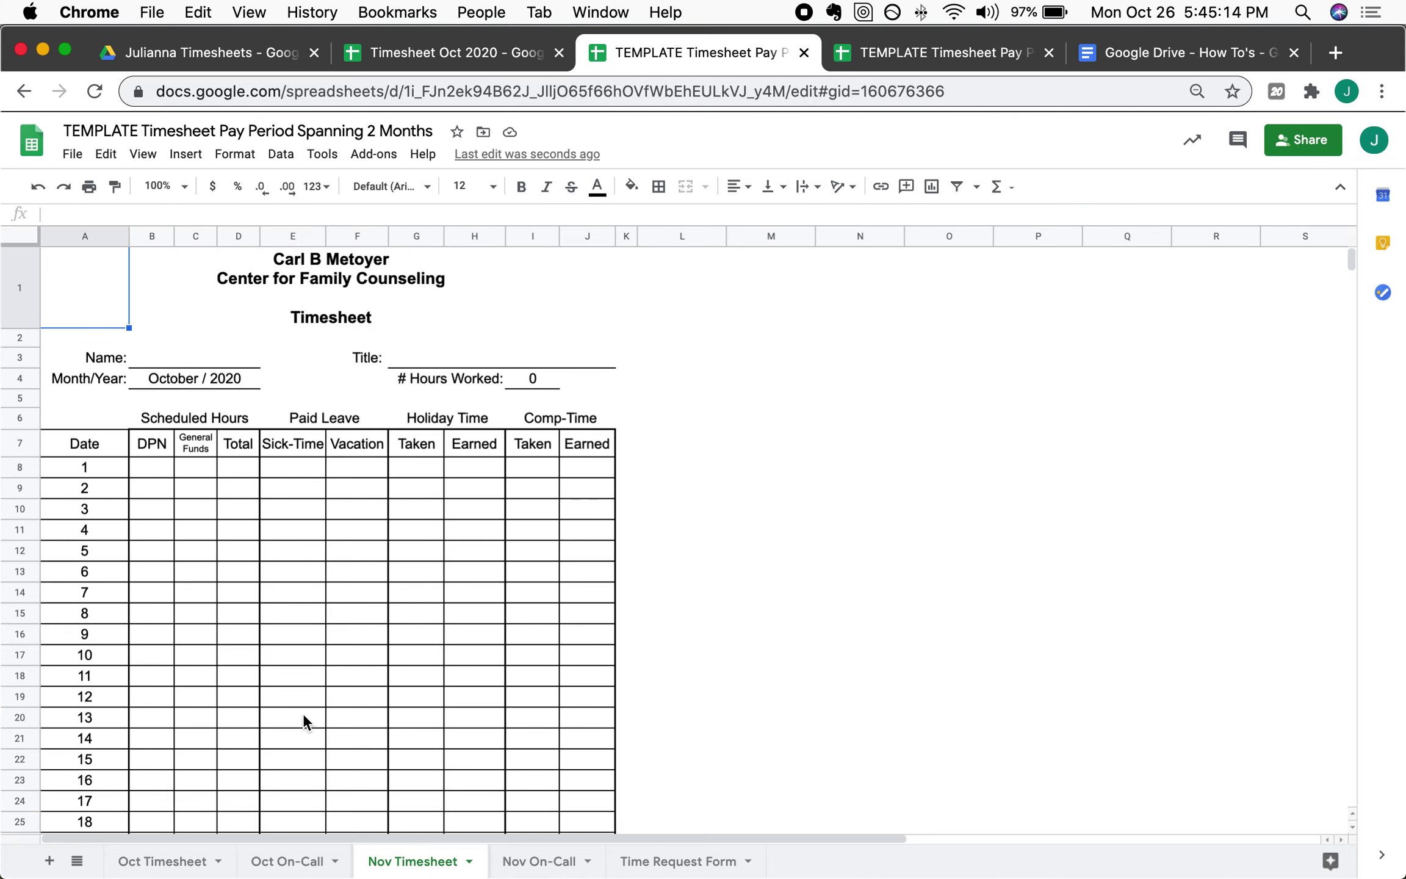
- On Nov Timesheet, set the Month/Year date in B4 to November 12, 2020
{"action": "double_click", "coordinate": [207, 388]}
{"action": "left_click", "coordinate": [260, 408]}
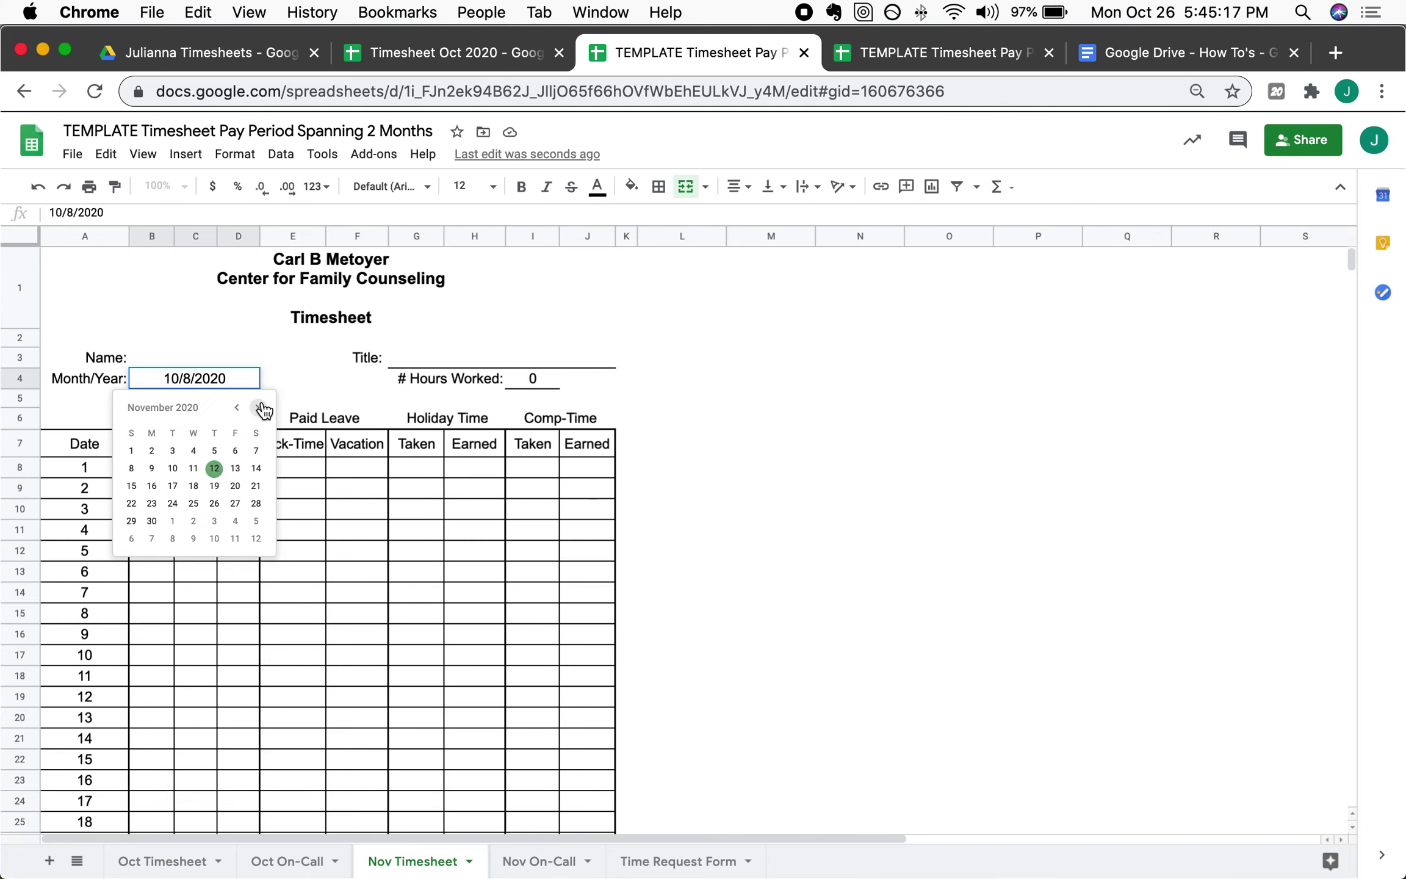
{"action": "left_click", "coordinate": [259, 407]}
{"action": "left_click", "coordinate": [237, 408]}
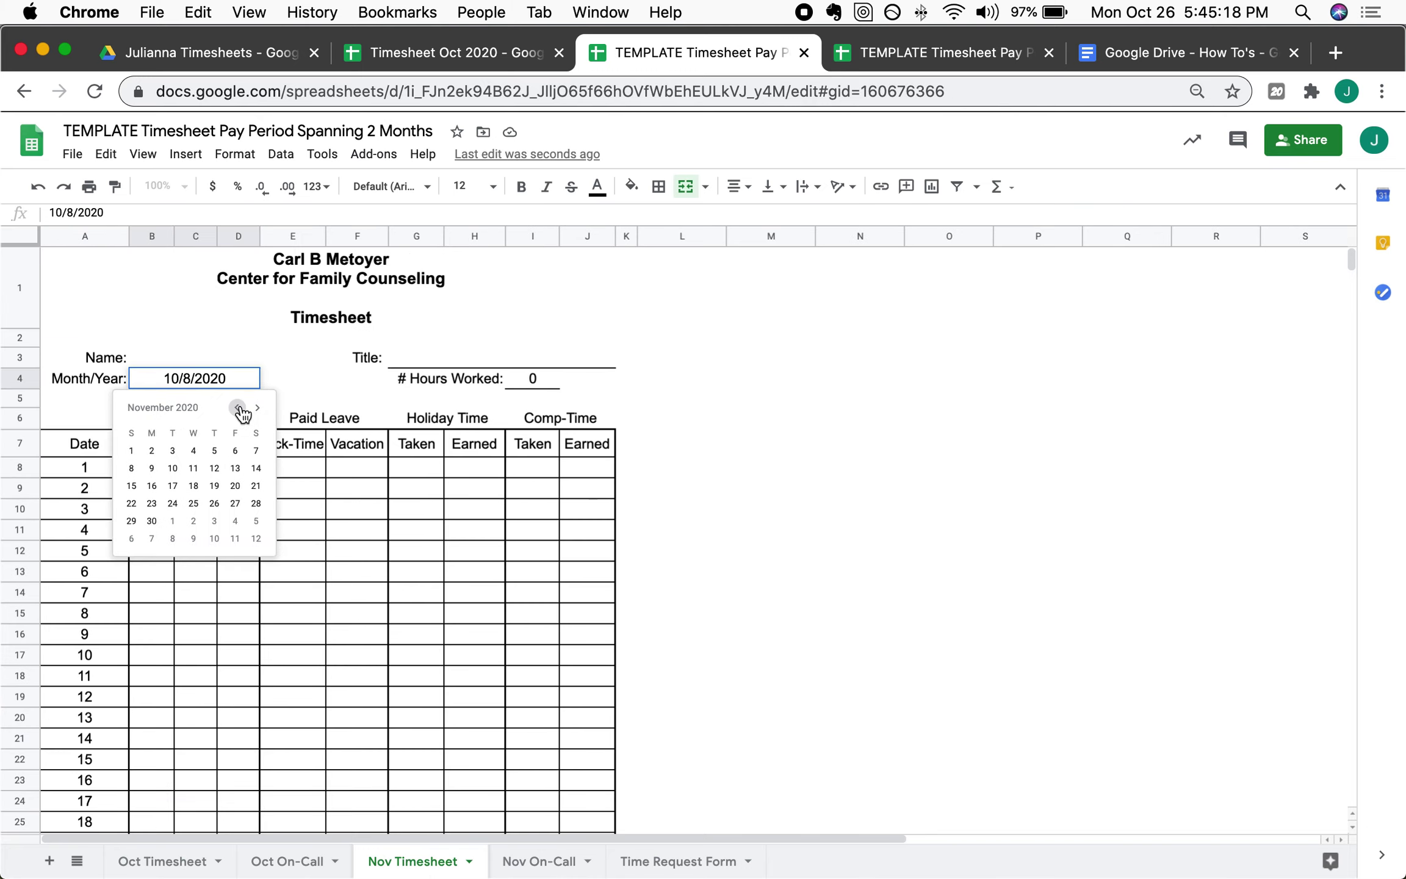
{"action": "left_click", "coordinate": [215, 468]}
- Inspect the linked formula in signature date cell J41
{"action": "scroll", "coordinate": [548, 453], "scroll_direction": "down", "scroll_amount": 10}
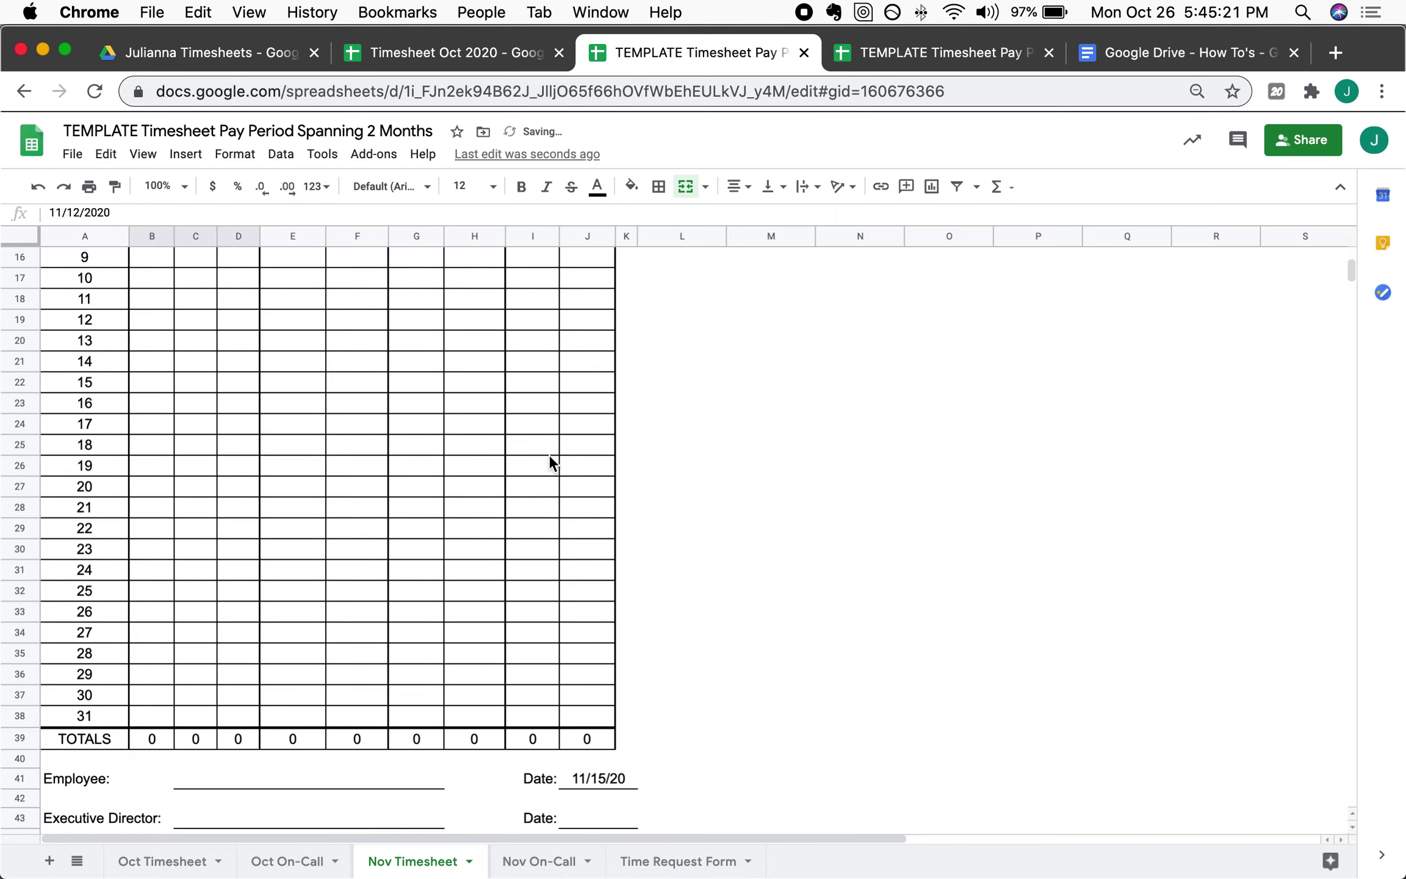
{"action": "left_click", "coordinate": [608, 627]}
{"action": "double_click", "coordinate": [608, 627]}
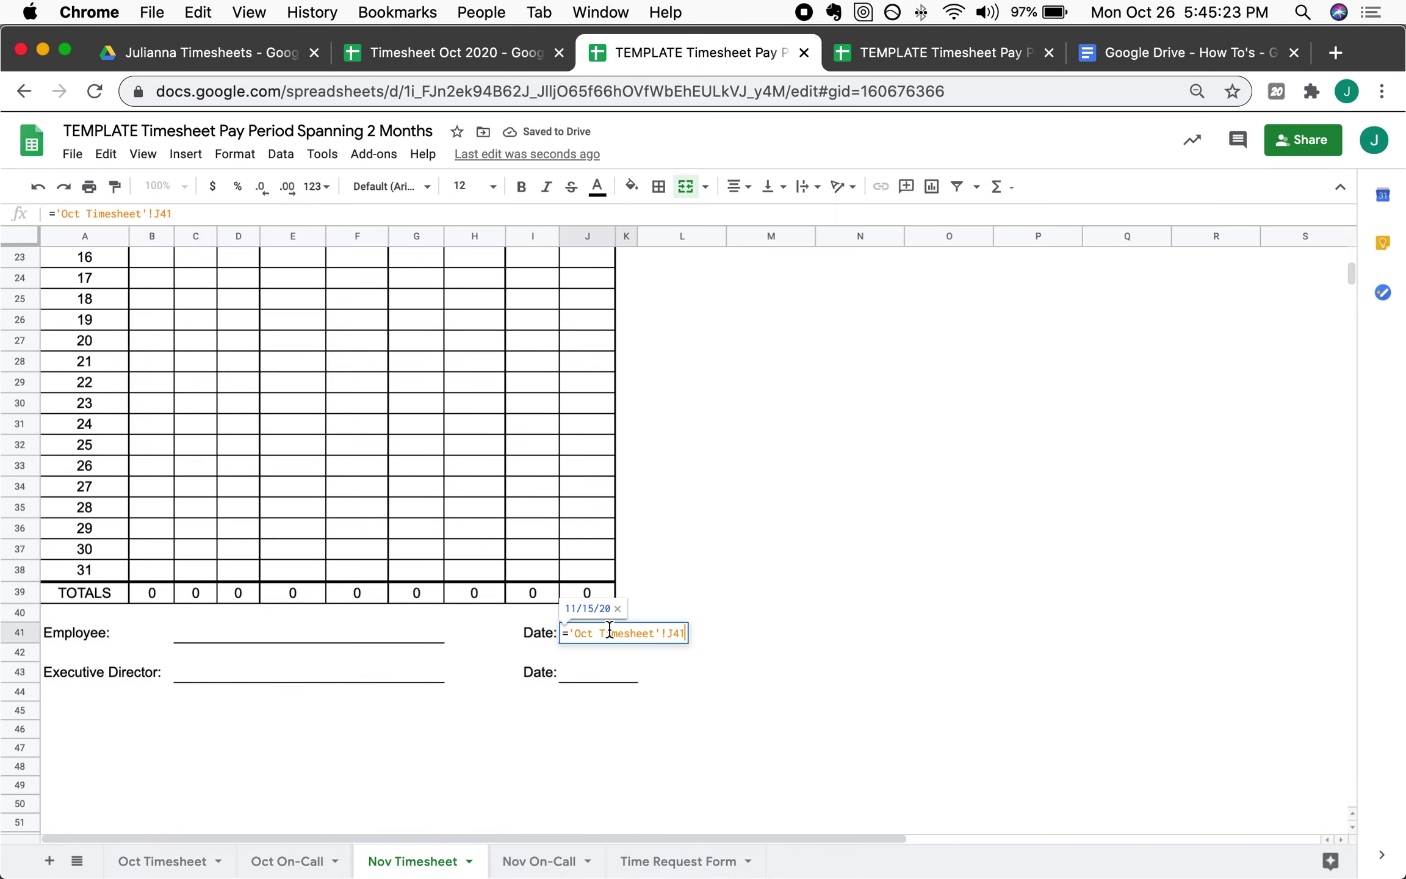
{"action": "left_click_drag", "start_coordinate": [665, 593], "coordinate": [664, 603]}
{"action": "left_click", "coordinate": [608, 629]}
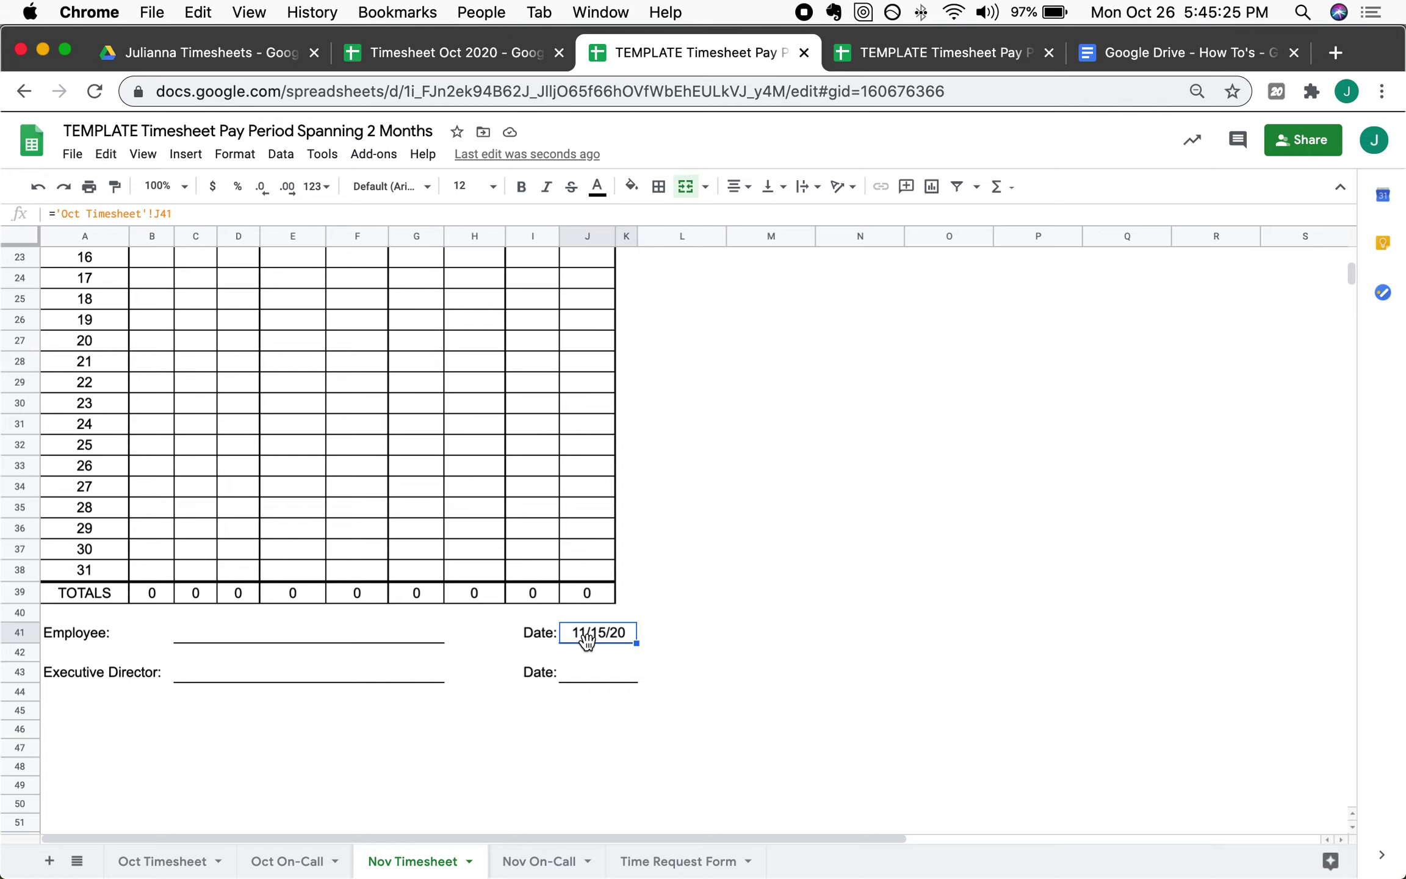
- Review the Nov On-Call report, now showing Nov/2020 with 11/15/20 dates
{"action": "left_click", "coordinate": [539, 861]}
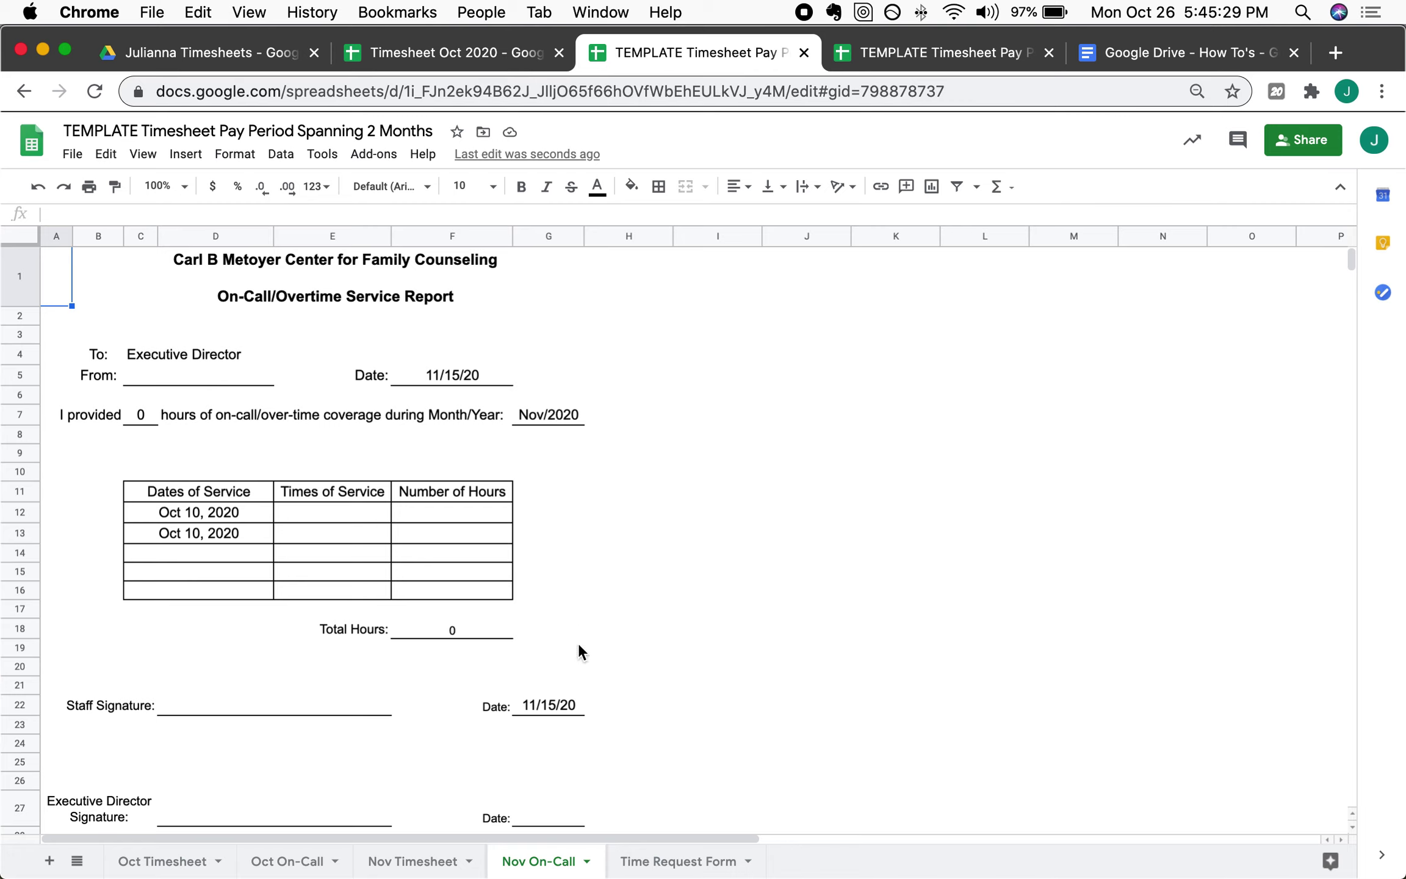
{"action": "scroll", "coordinate": [579, 706], "scroll_direction": "down", "scroll_amount": 5}
{"action": "scroll", "coordinate": [580, 706], "scroll_direction": "up", "scroll_amount": 5}
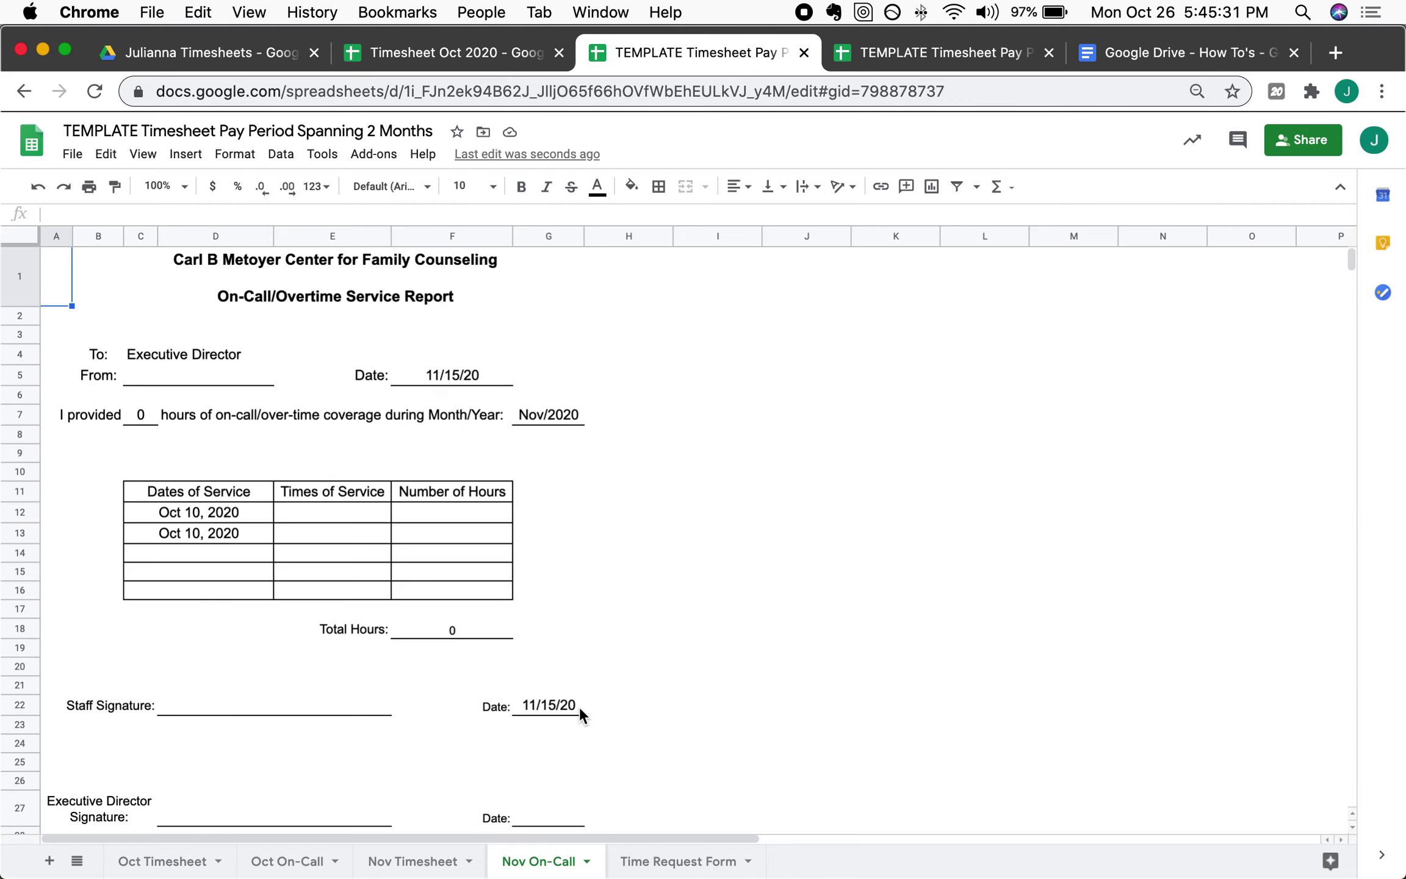